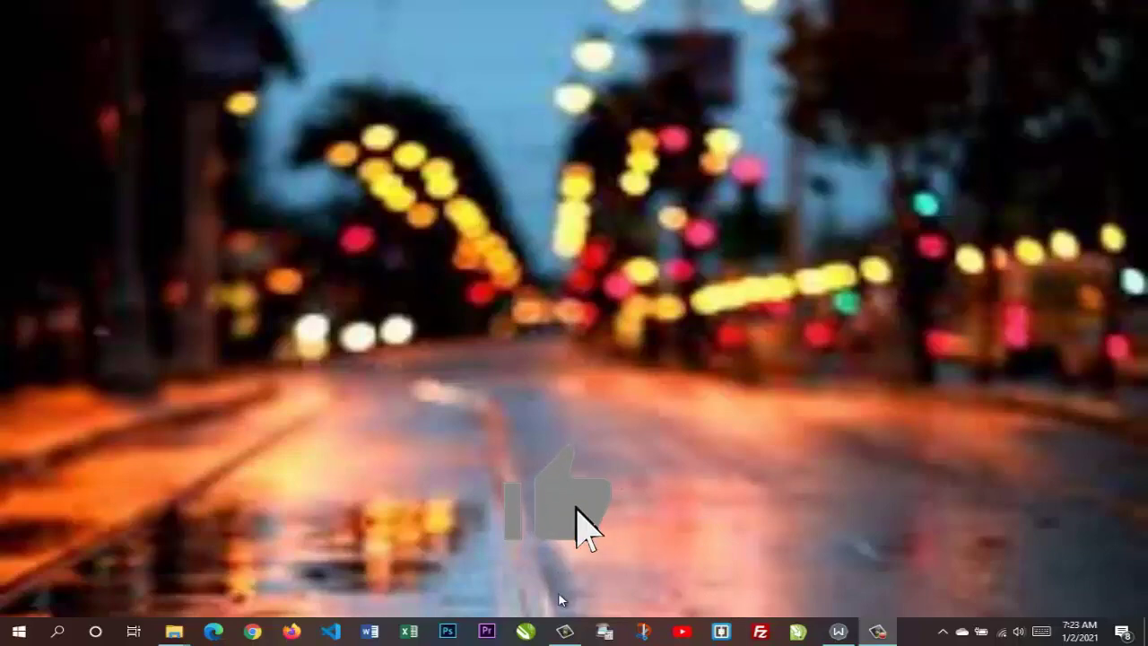
# Step: Switch to Camtasia Studio, look into the library and return to the project's clip bin
pyautogui.moveTo(565, 632)
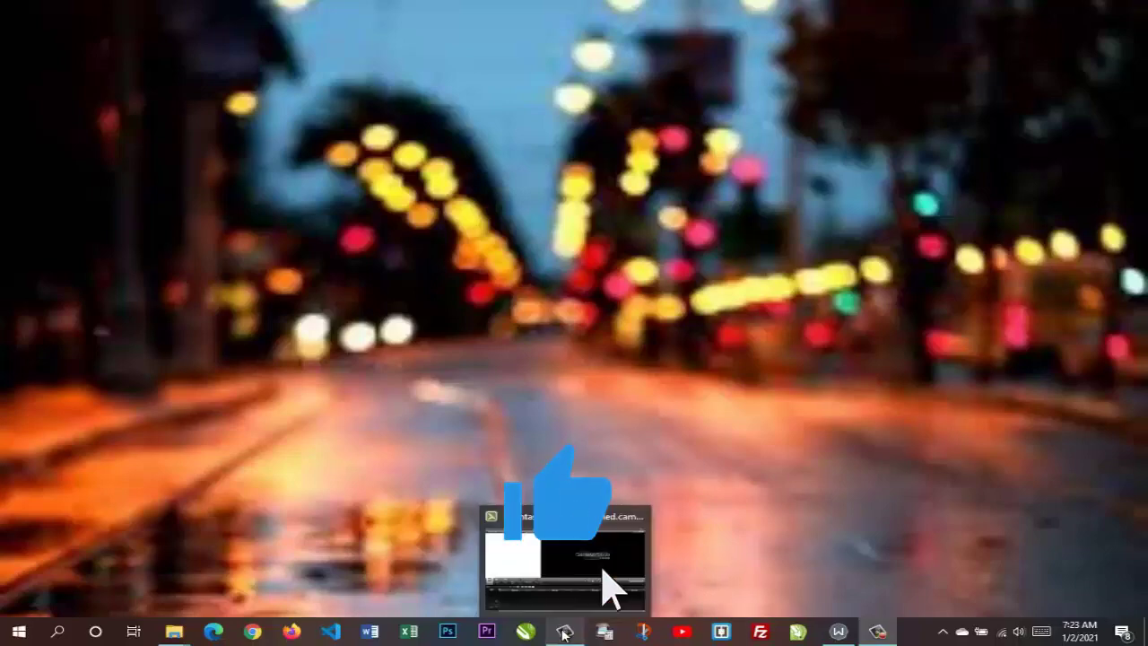
pyautogui.click(509, 515)
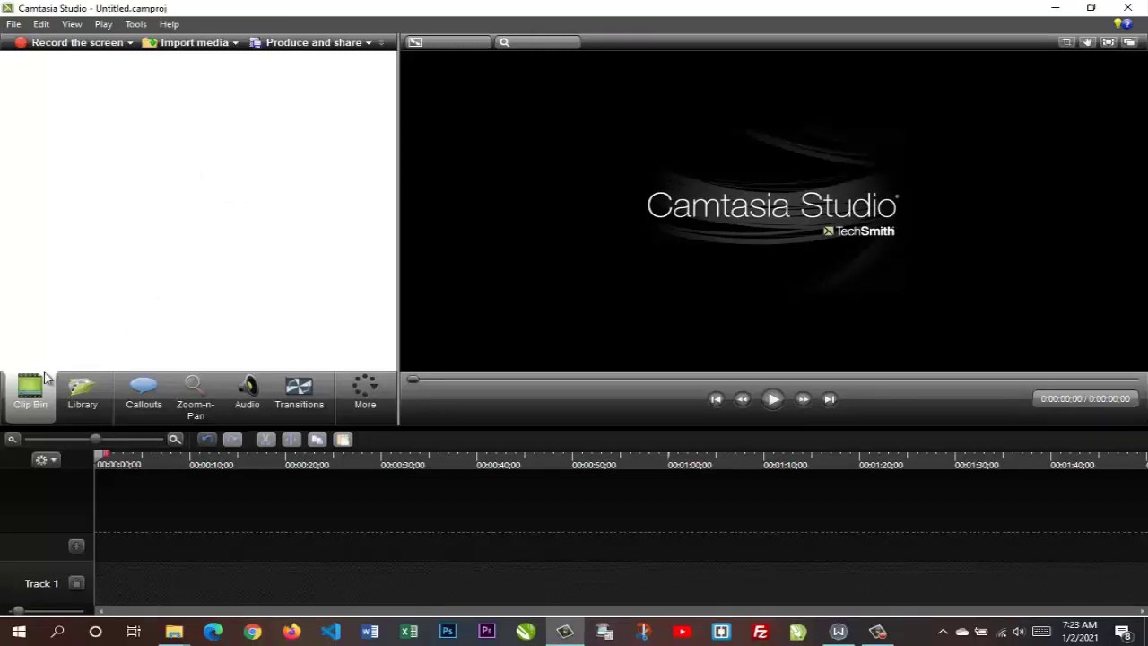
pyautogui.click(81, 391)
pyautogui.click(30, 391)
pyautogui.rightClick(194, 152)
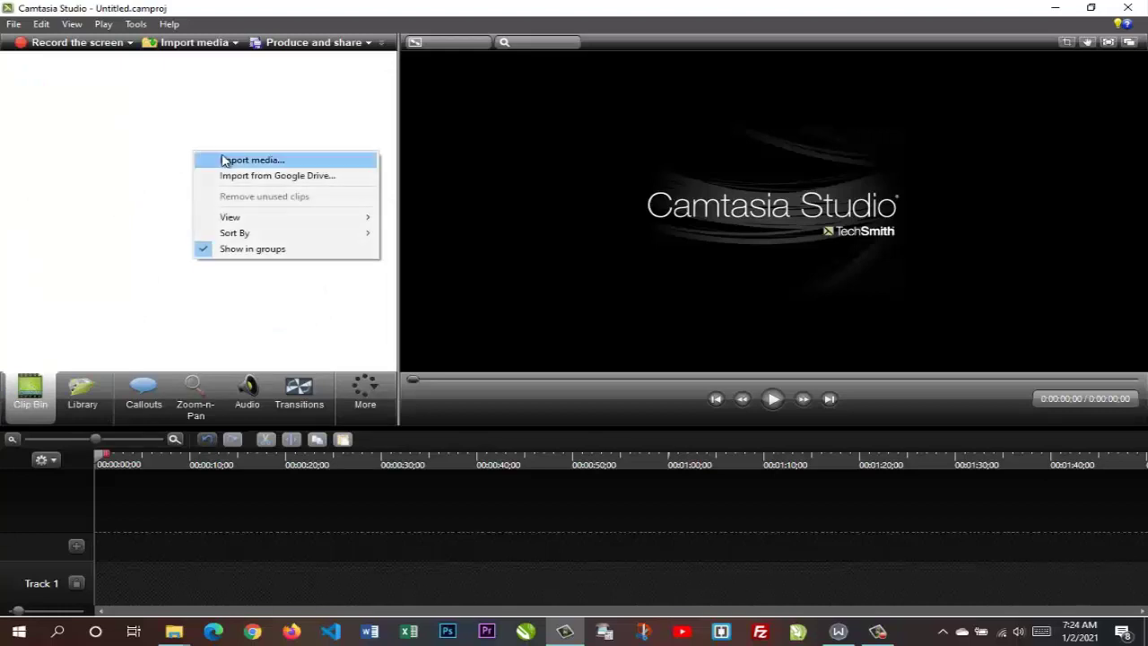
pyautogui.click(234, 162)
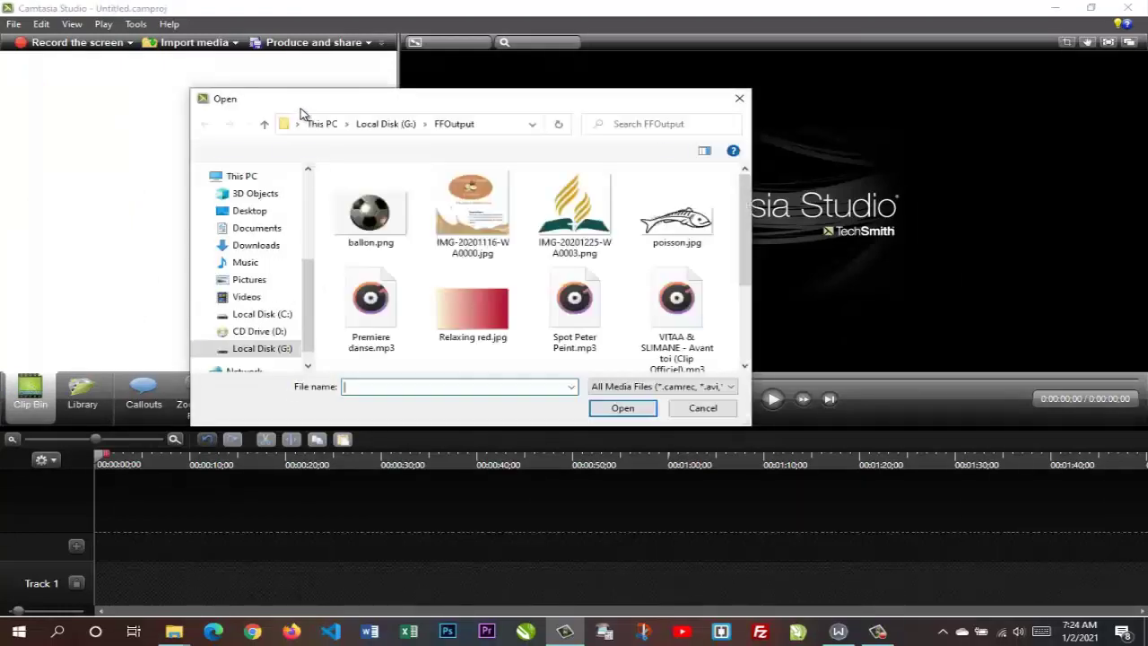
pyautogui.moveTo(291, 106); pyautogui.dragTo(258, 102)
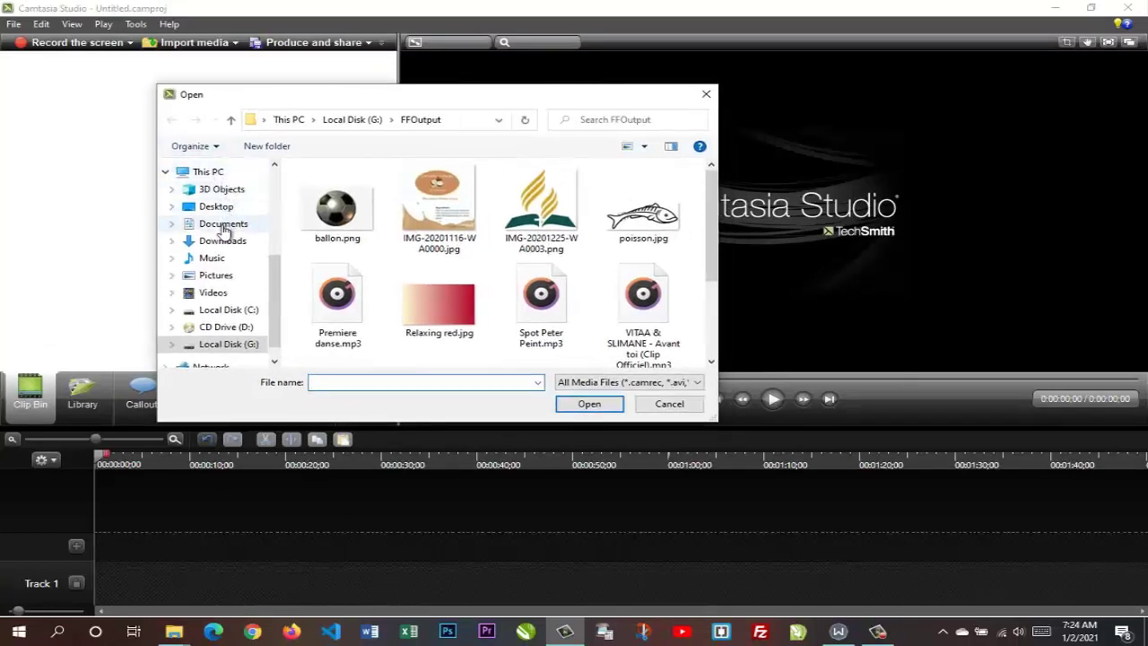
pyautogui.click(213, 276)
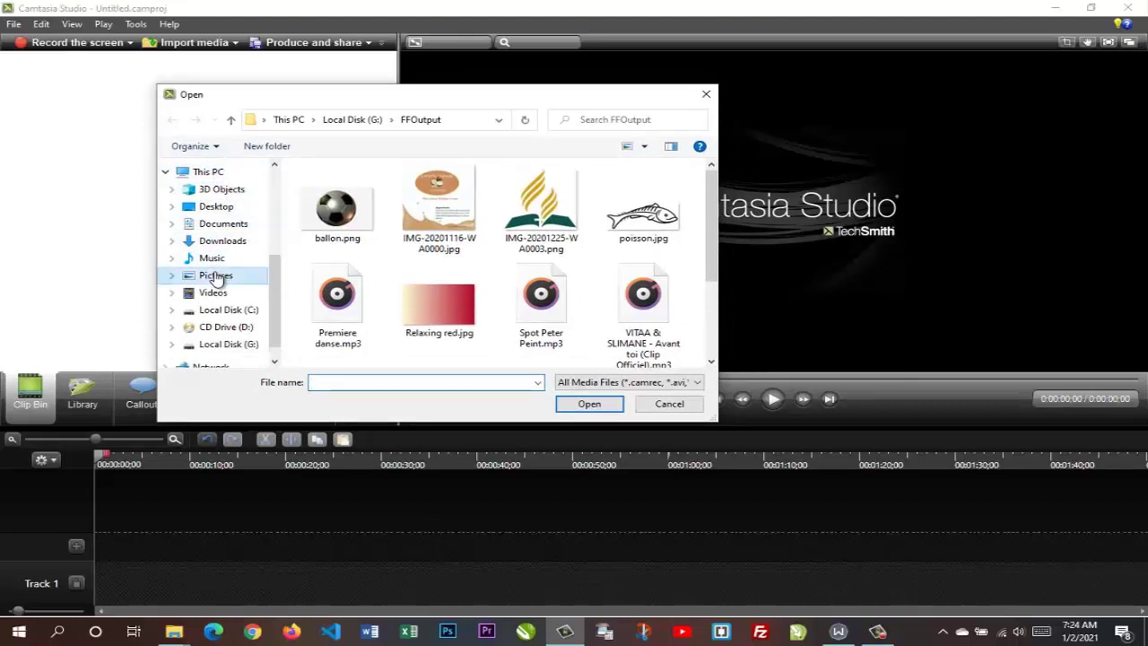
pyautogui.click(667, 406)
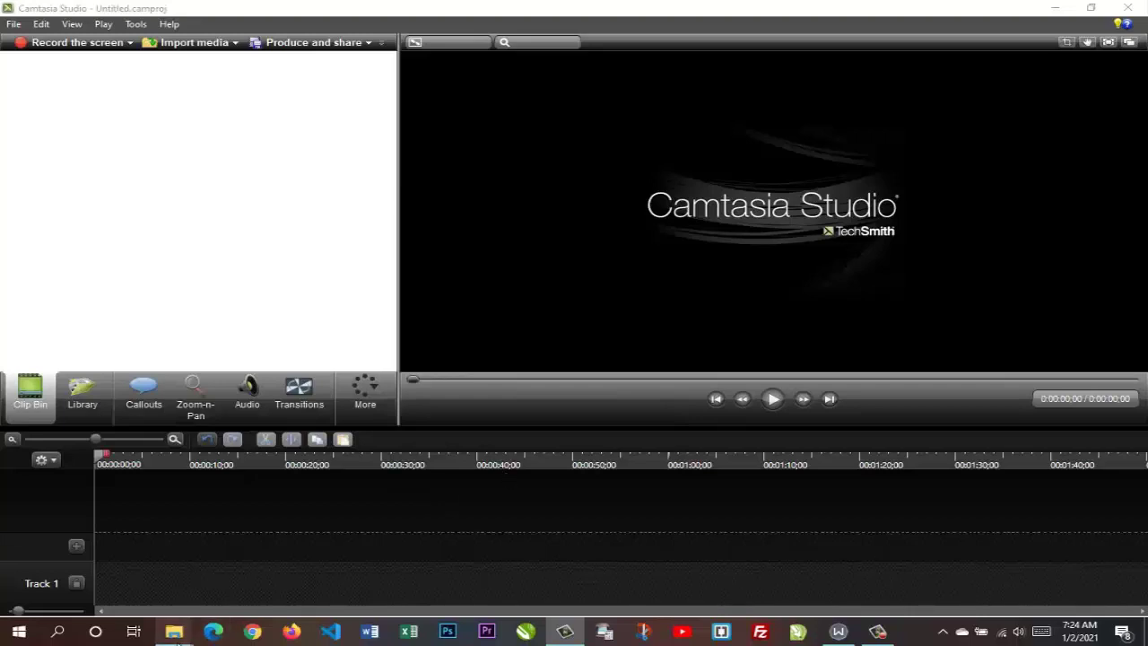
# Step: Add the USB laptop, Windows logo, Bios.JPG, motherboard, blogc1c0c4b08bb and DIP-8_BIOS_chip images from the Img tuto folder to Camtasia's clip bin
pyautogui.moveTo(179, 635)
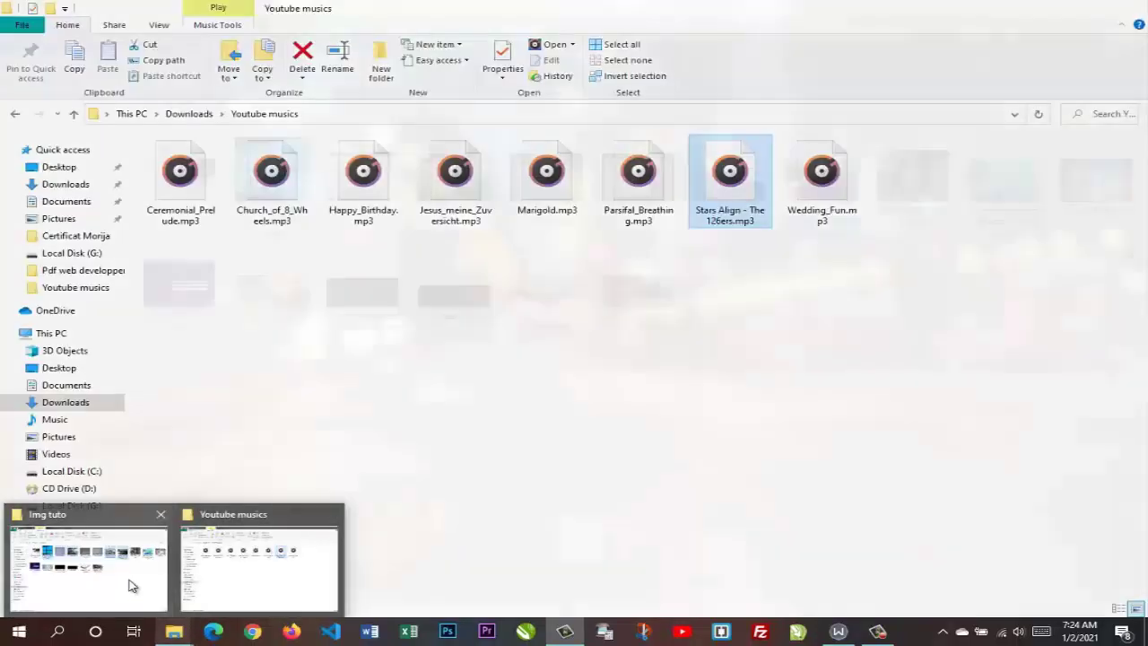
pyautogui.click(128, 584)
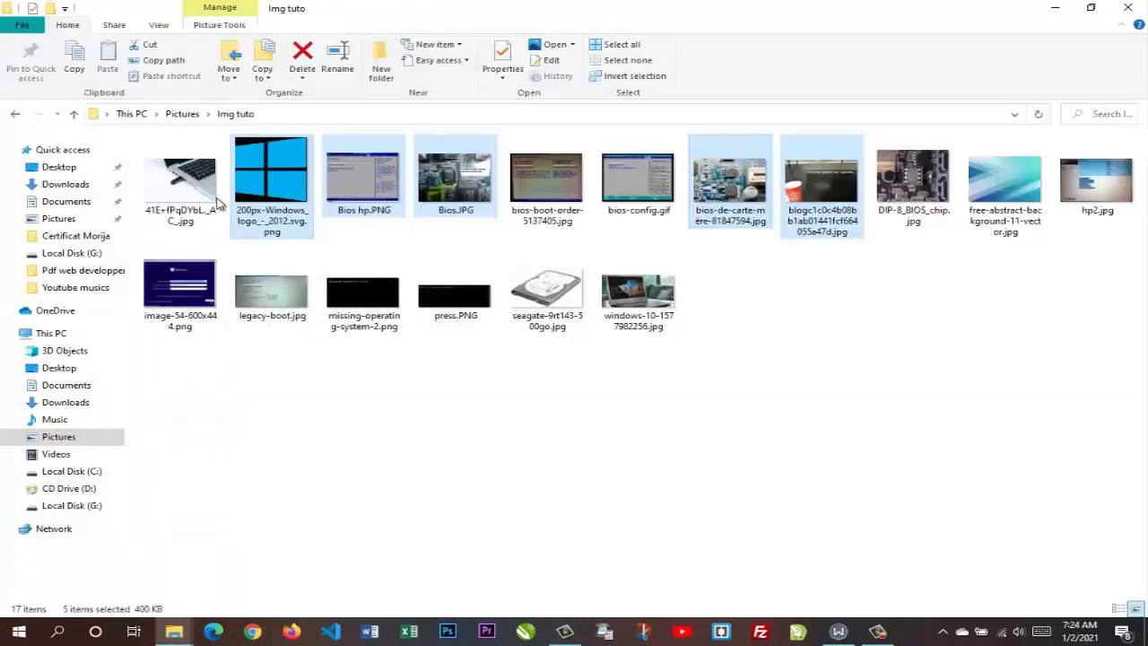
pyautogui.click(197, 190)
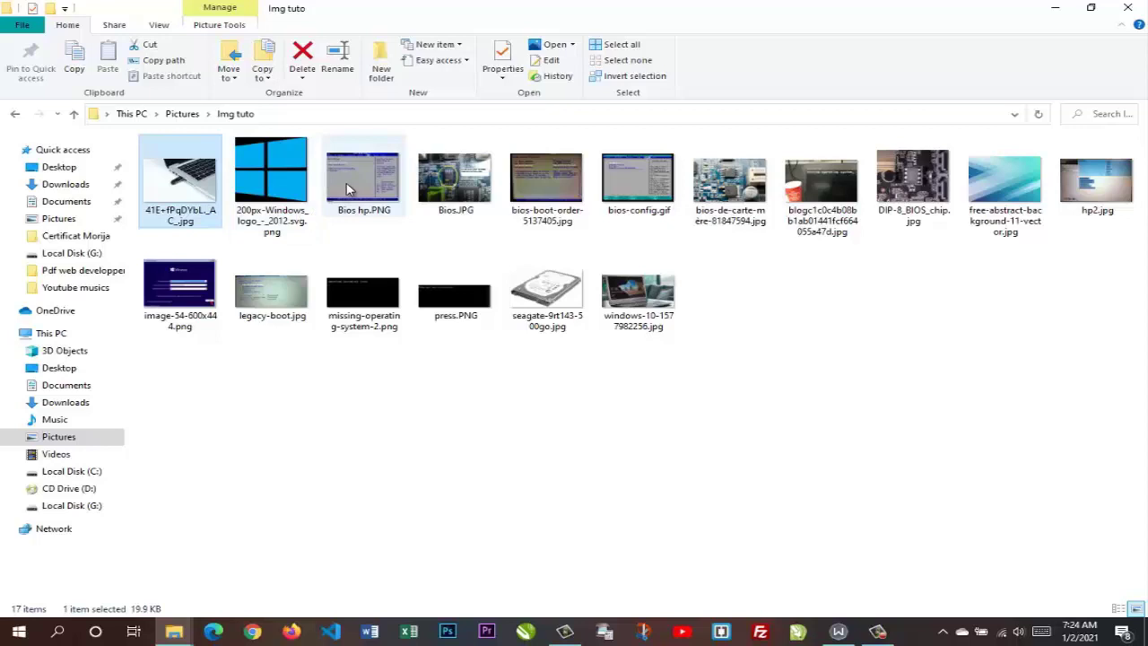
pyautogui.keyDown('ctrl'); pyautogui.click(285, 186); pyautogui.keyUp('ctrl')
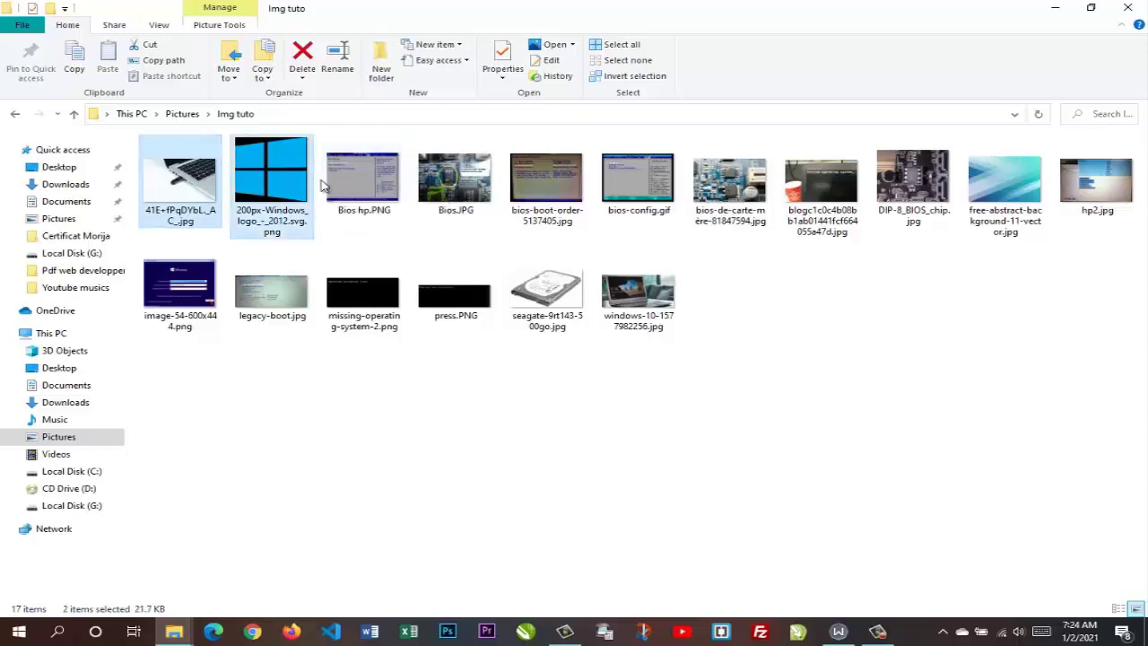
pyautogui.keyDown('ctrl'); pyautogui.click(746, 189); pyautogui.keyUp('ctrl')
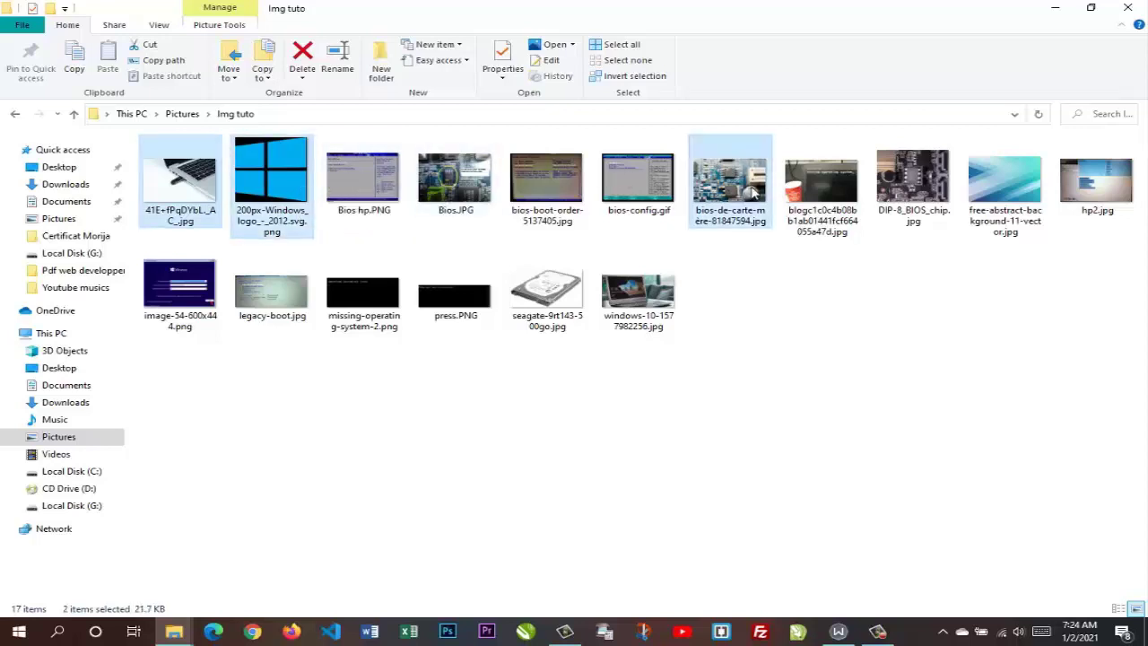
pyautogui.keyDown('ctrl'); pyautogui.click(821, 188); pyautogui.keyUp('ctrl')
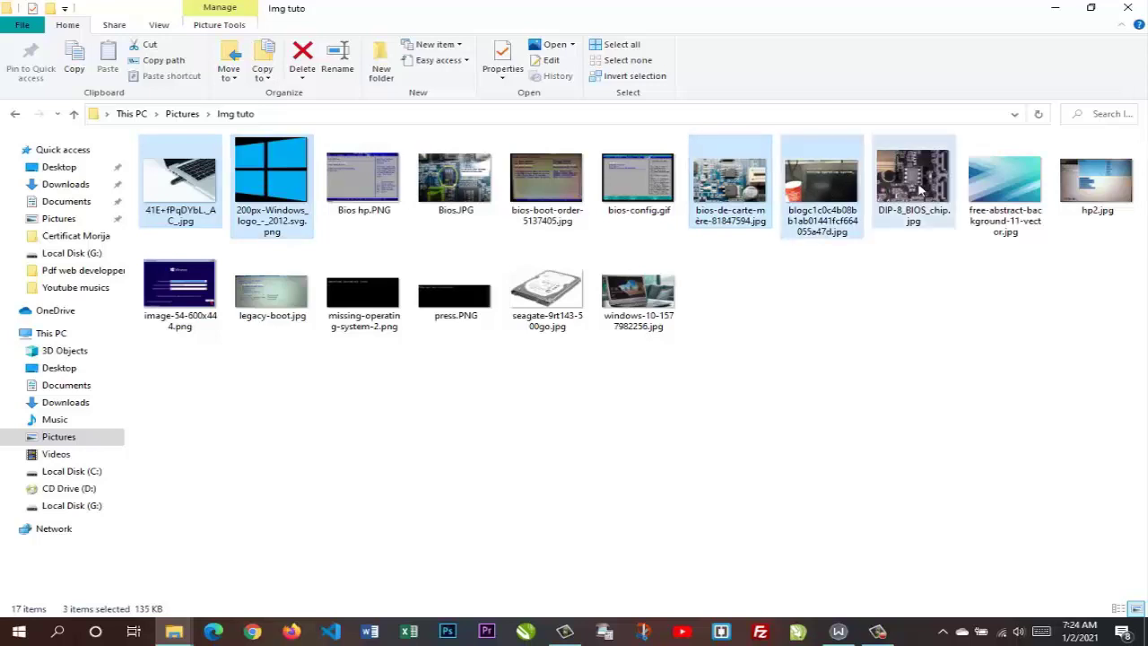
pyautogui.keyDown('ctrl'); pyautogui.click(916, 188); pyautogui.keyUp('ctrl')
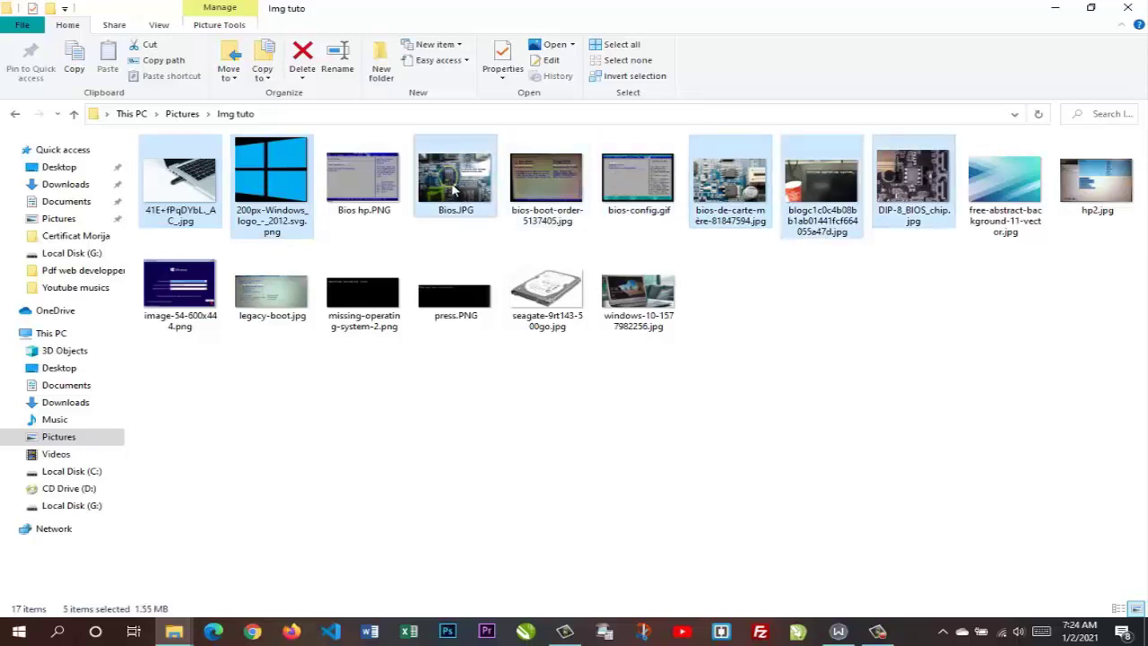
pyautogui.moveTo(455, 185); pyautogui.dragTo(201, 227)
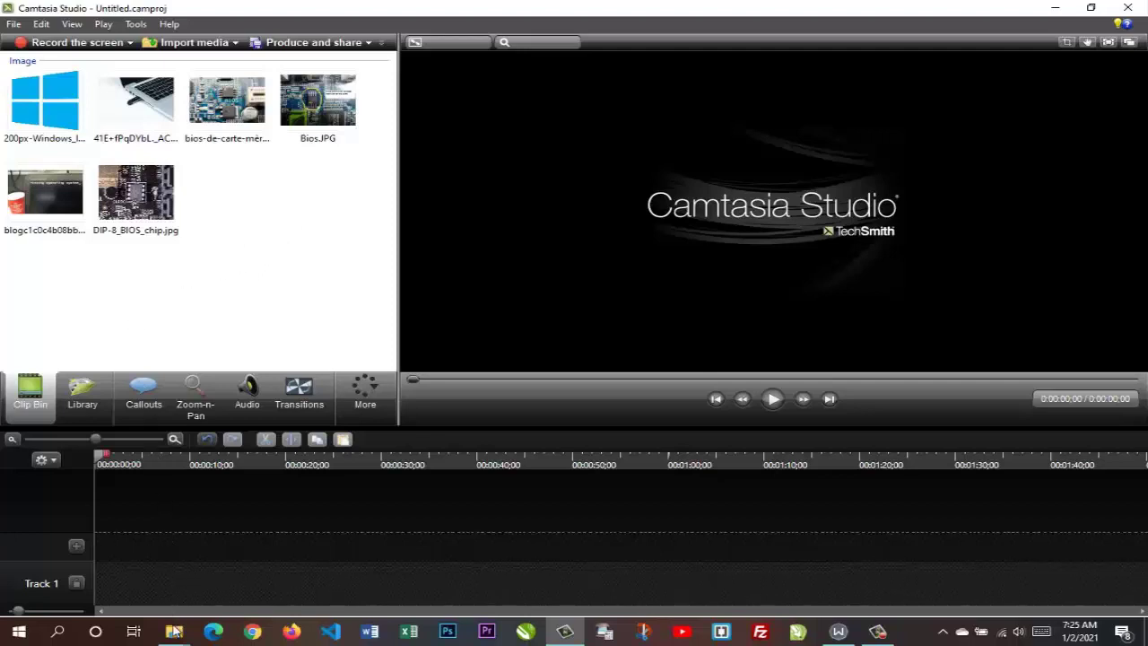
# Step: Add Stars Align - The 126ers.mp3 from the Youtube musics folder to Camtasia's clip bin
pyautogui.moveTo(175, 635)
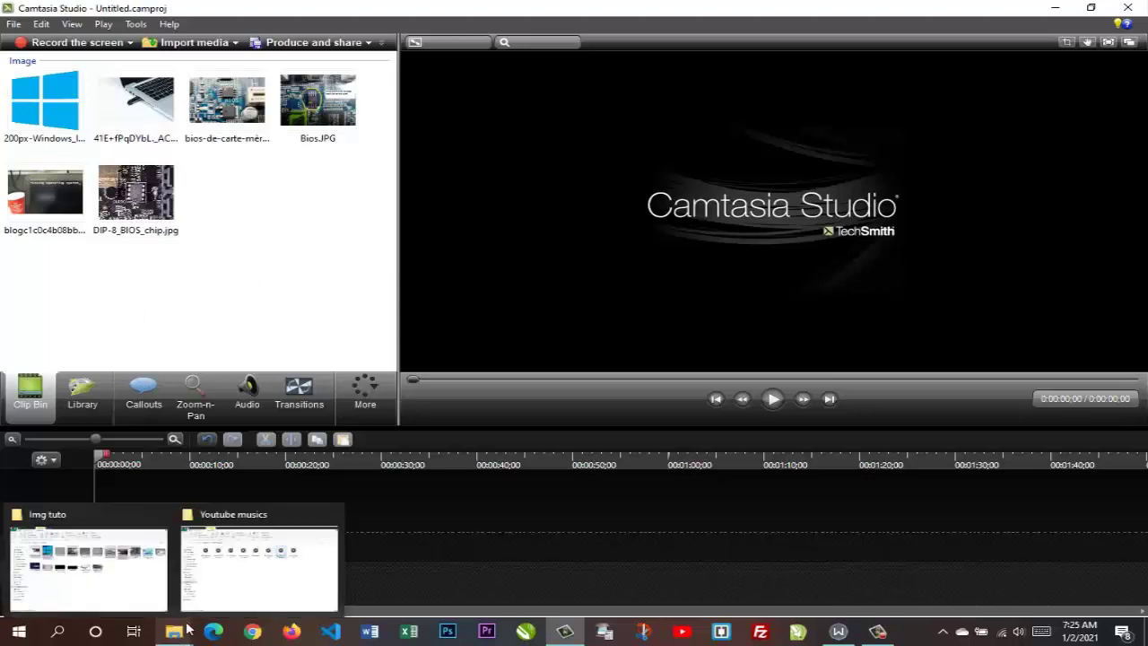
pyautogui.click(233, 577)
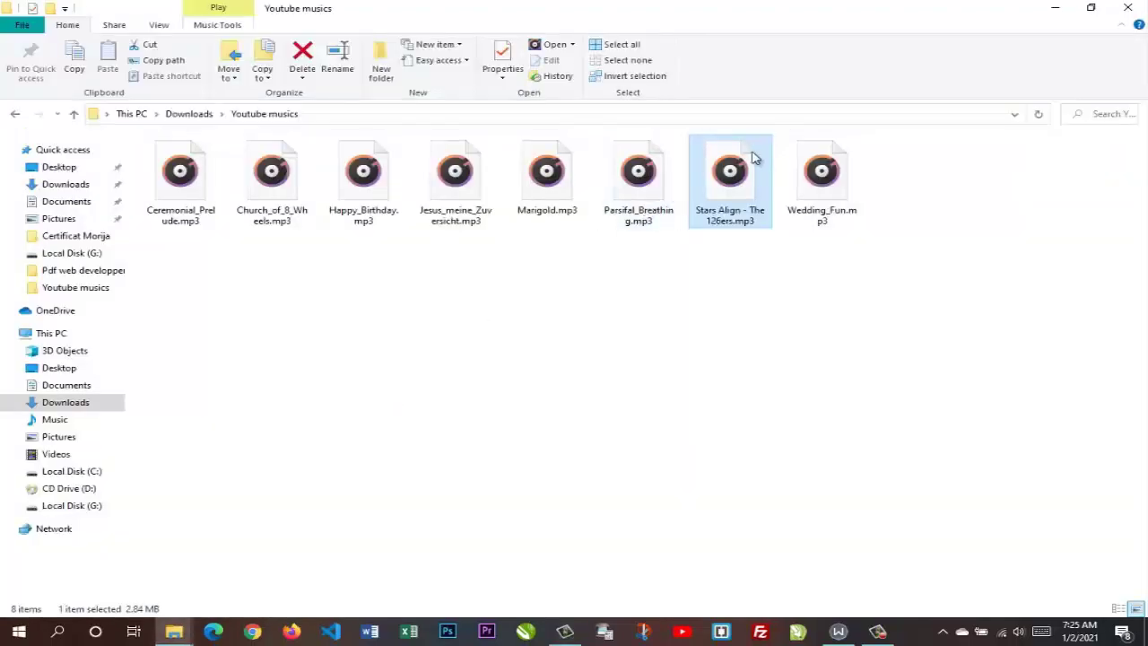
pyautogui.moveTo(730, 196); pyautogui.dragTo(277, 308)
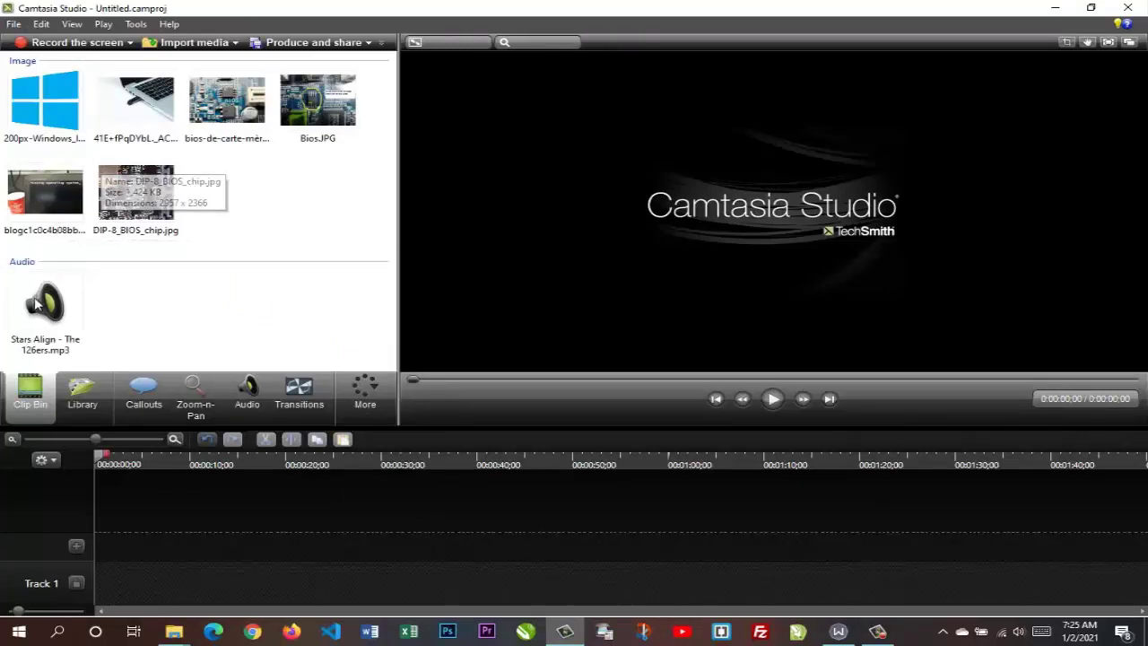
# Step: Place the Stars Align audio clip at the very start of Track 1 and play back its first seconds
pyautogui.moveTo(43, 309); pyautogui.dragTo(344, 540)
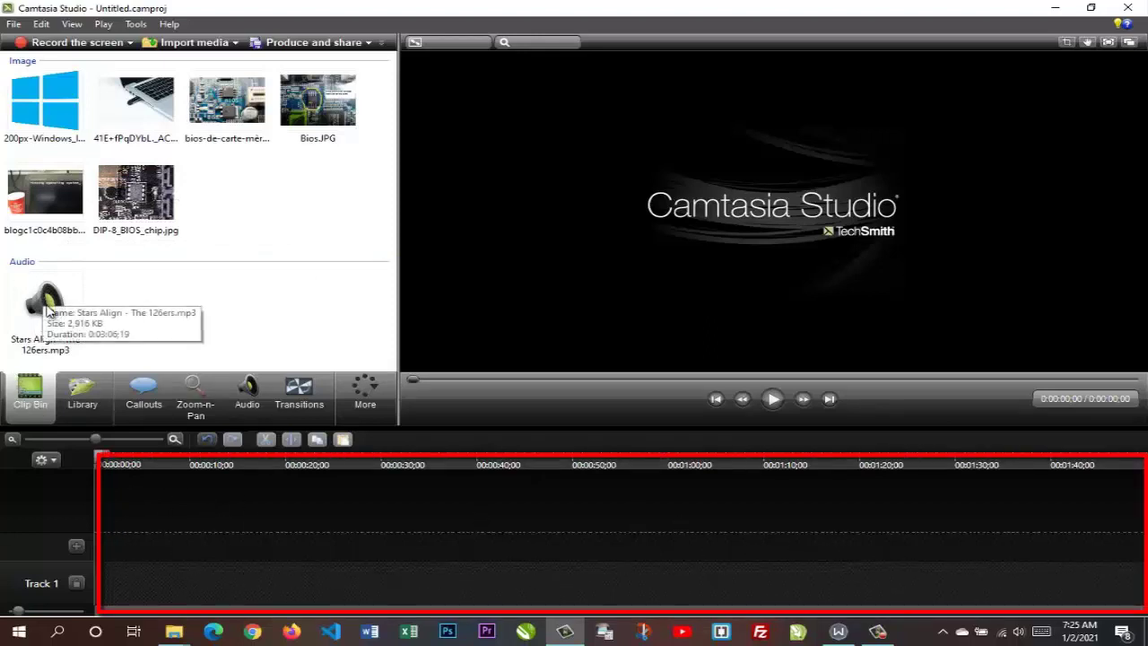
pyautogui.moveTo(332, 545); pyautogui.dragTo(131, 377)
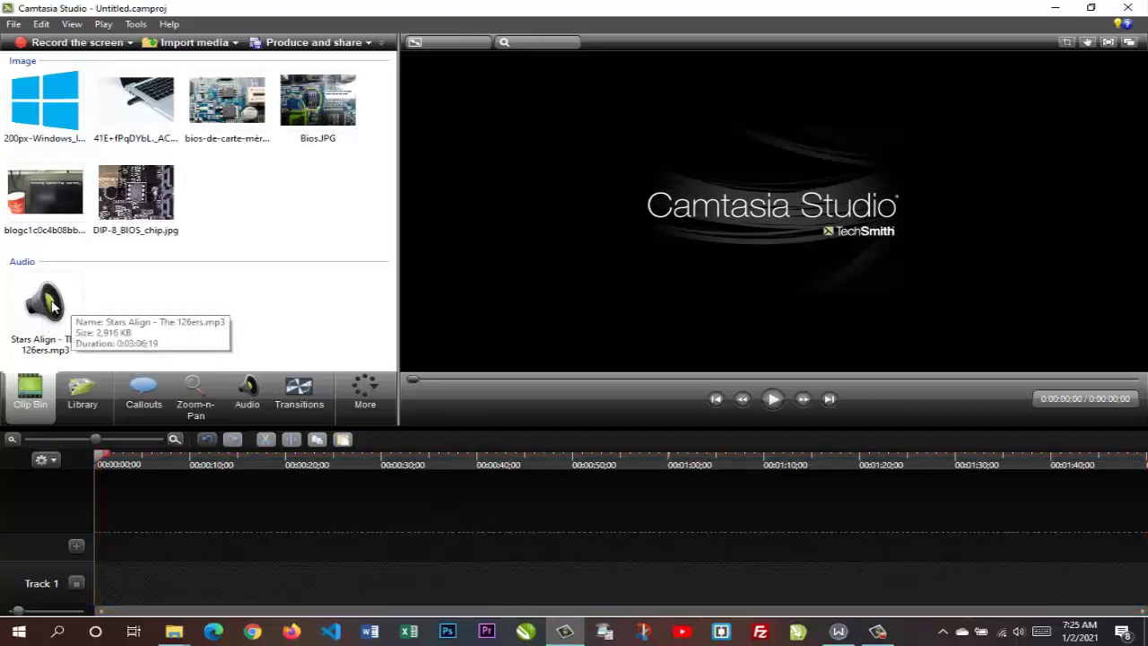
pyautogui.moveTo(52, 305); pyautogui.dragTo(125, 581)
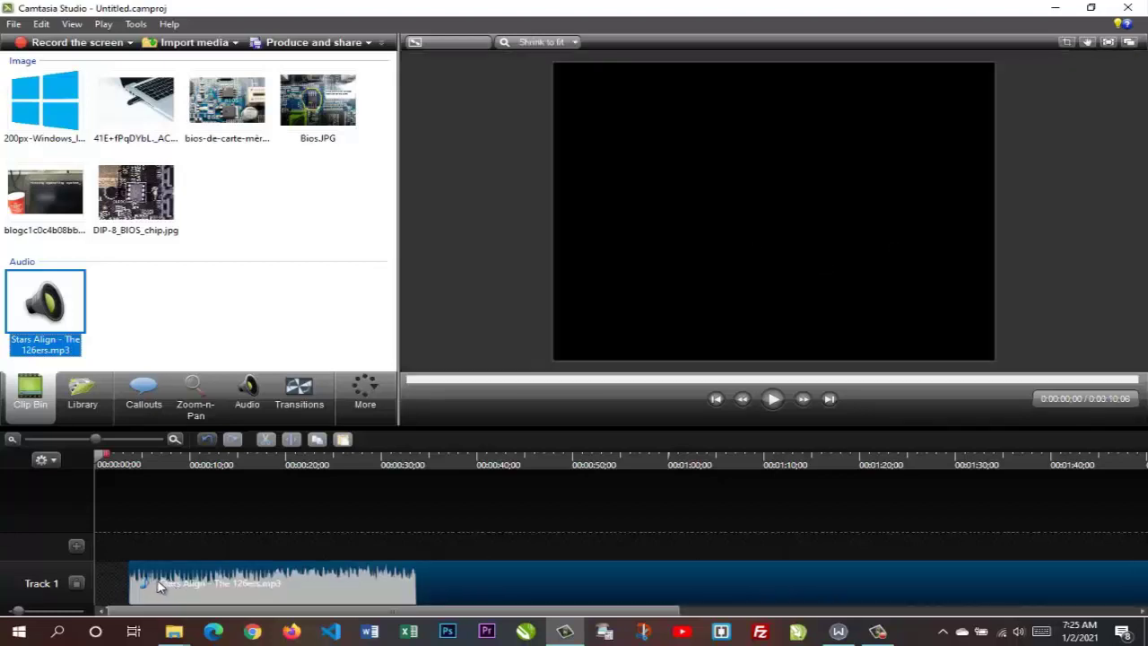
pyautogui.moveTo(157, 584); pyautogui.dragTo(124, 584)
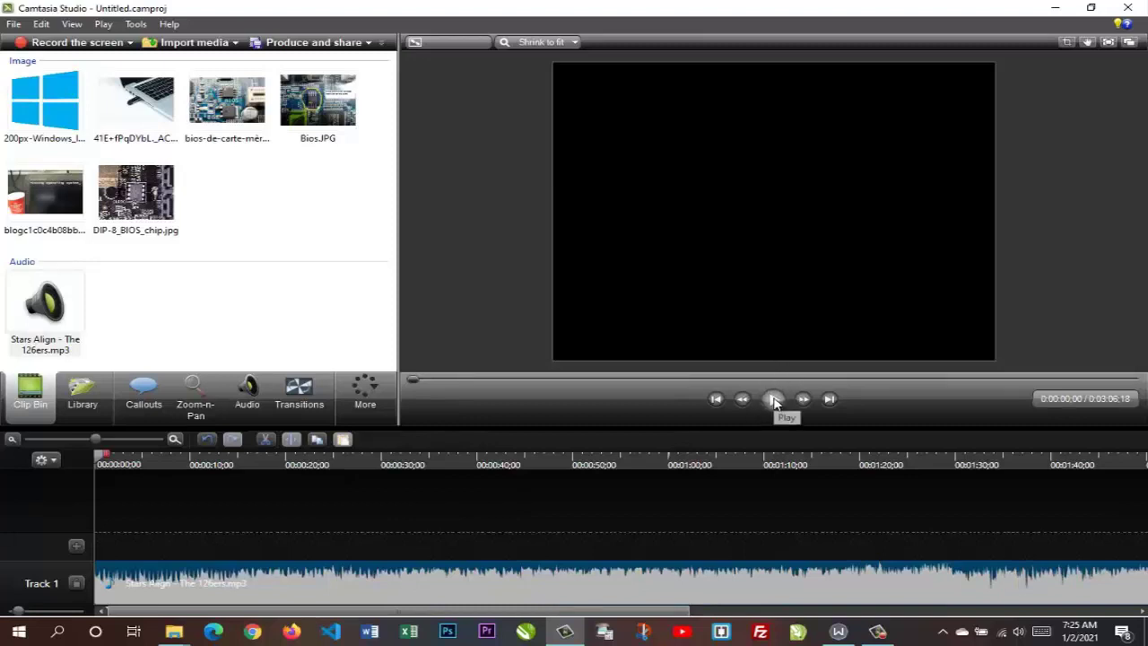
pyautogui.click(773, 400)
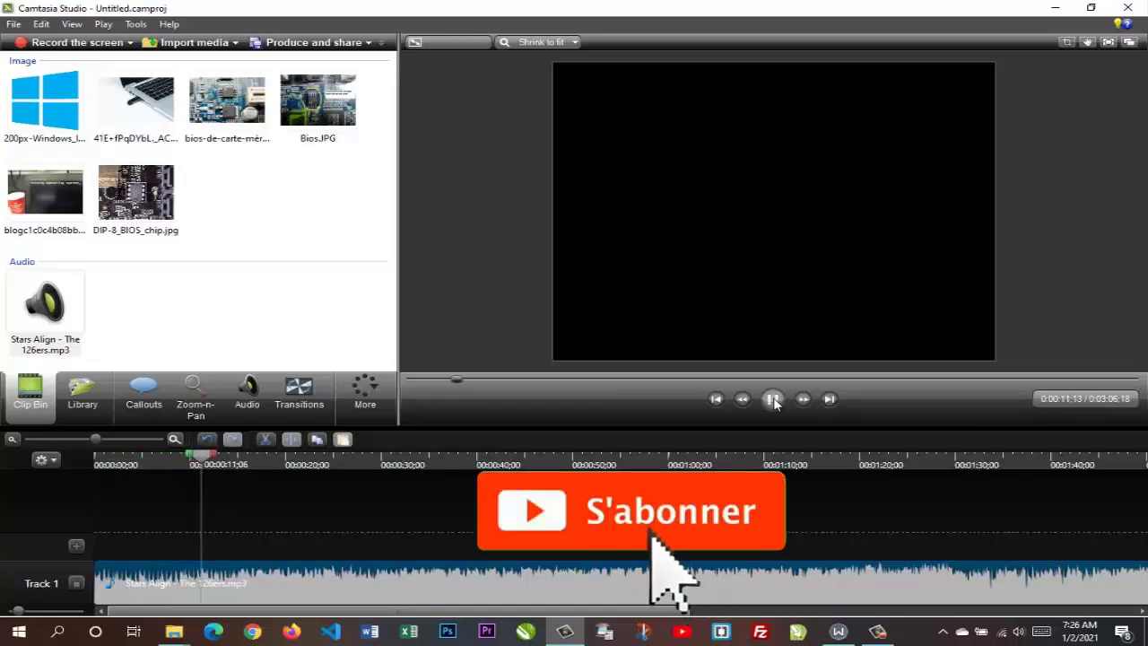
pyautogui.click(773, 399)
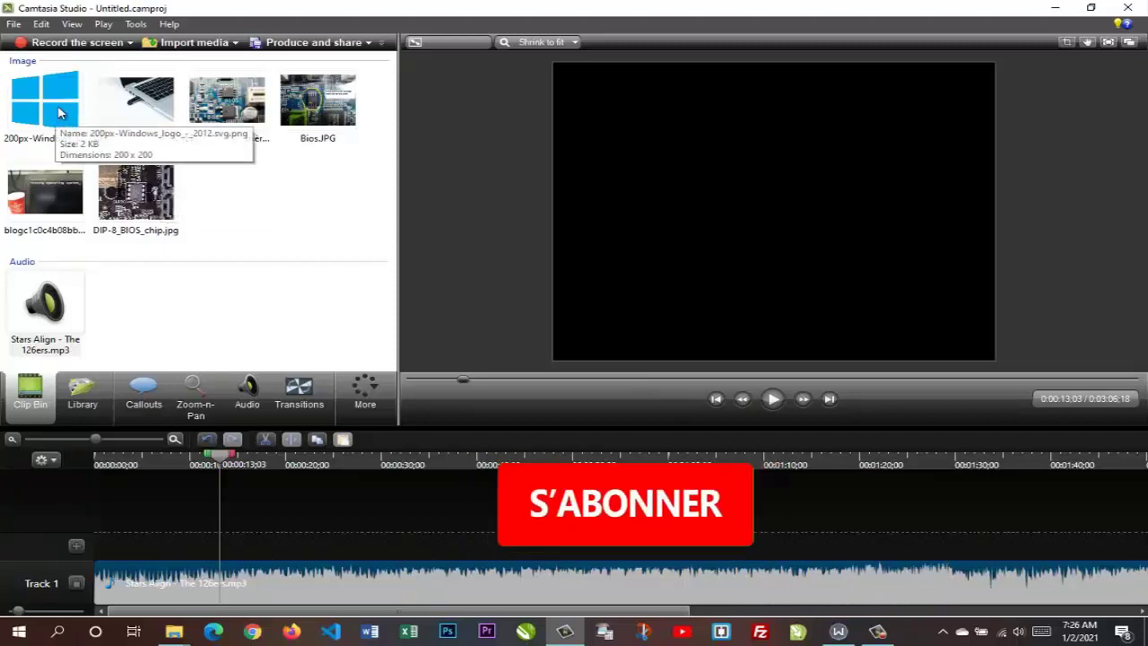
# Step: Place the Windows logo image on a new track above the audio and choose 810 x 1080 as the video dimensions
pyautogui.moveTo(57, 105); pyautogui.dragTo(159, 540)
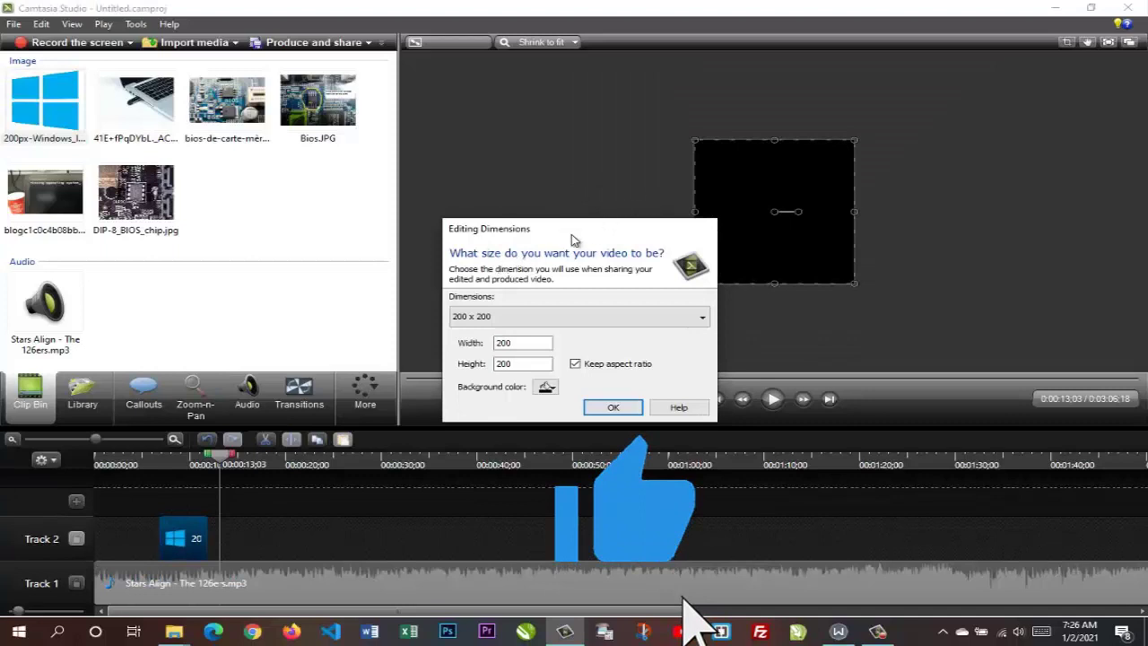
pyautogui.moveTo(574, 241); pyautogui.dragTo(549, 162)
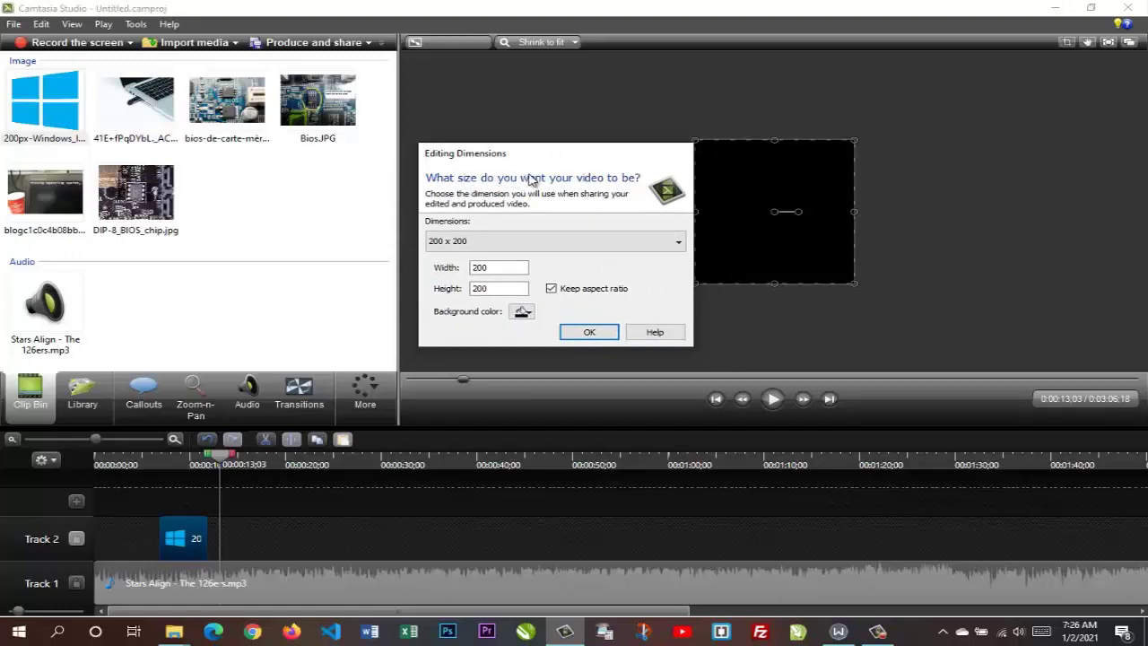
pyautogui.click(463, 244)
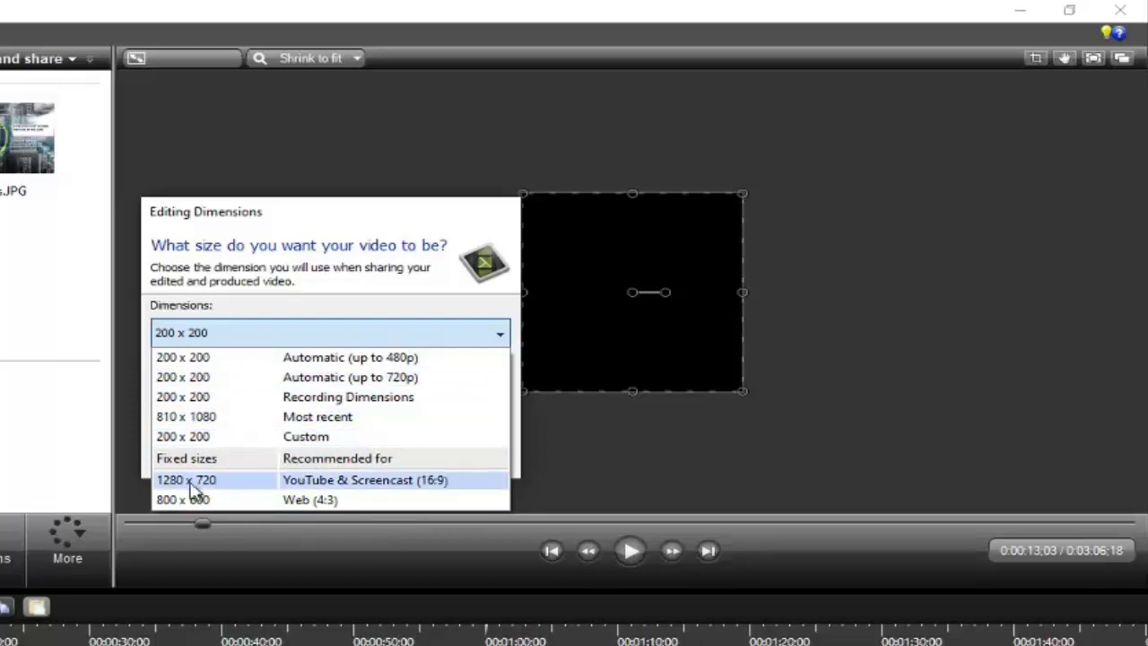
pyautogui.click(216, 418)
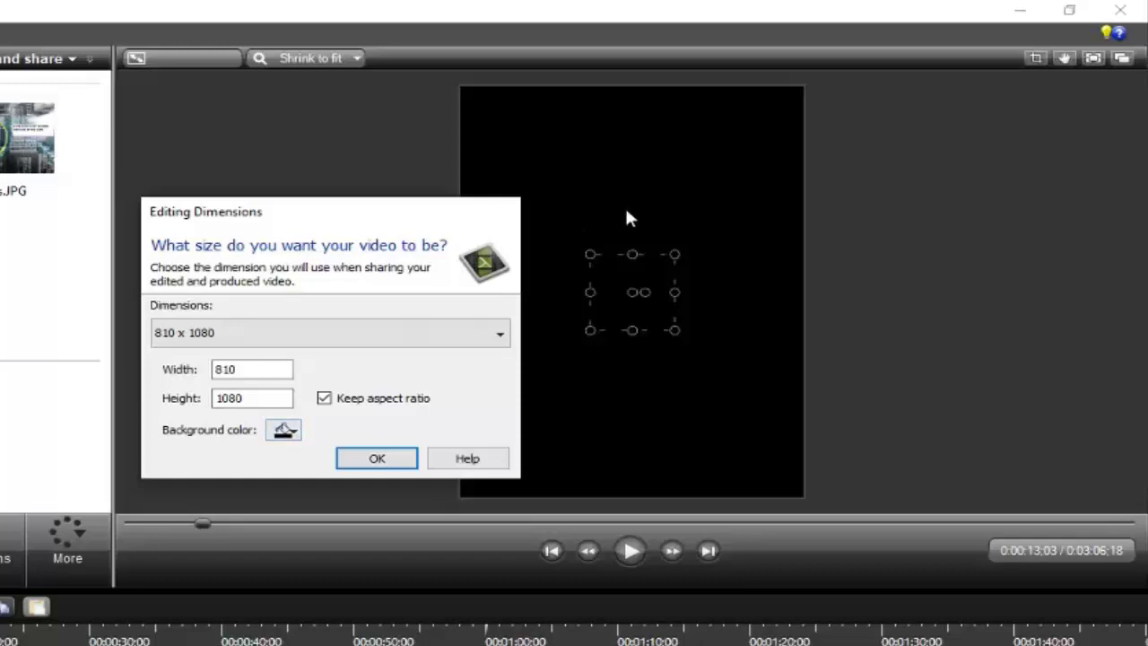
# Step: Set the video's background color to red and apply the editing dimensions
pyautogui.moveTo(422, 215); pyautogui.dragTo(289, 162)
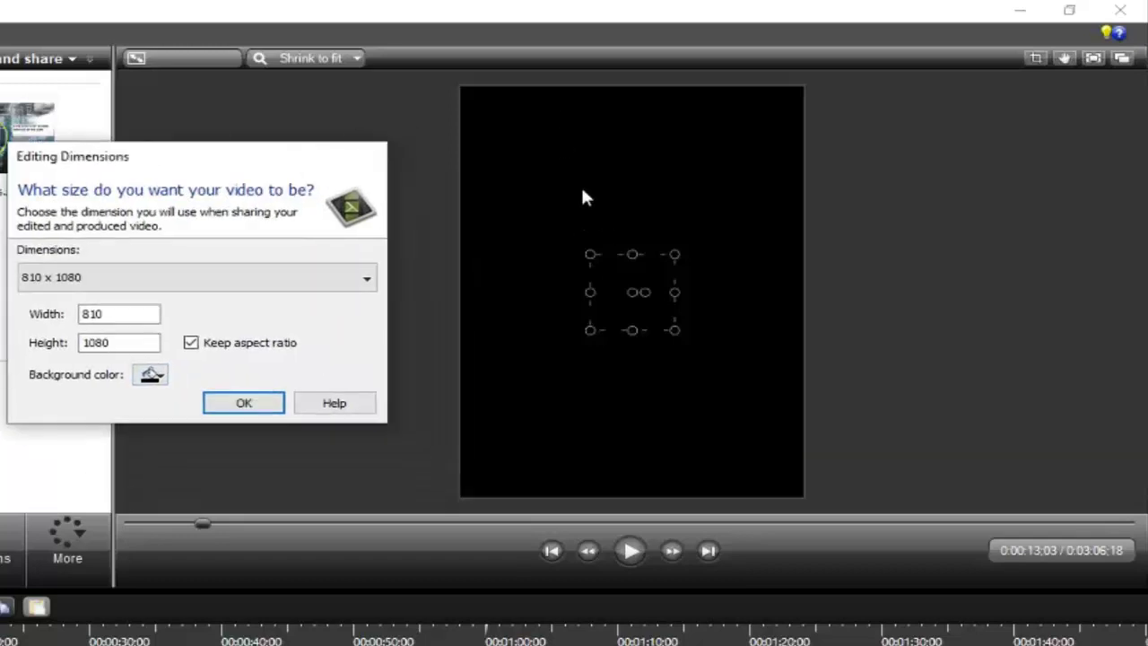
pyautogui.click(156, 377)
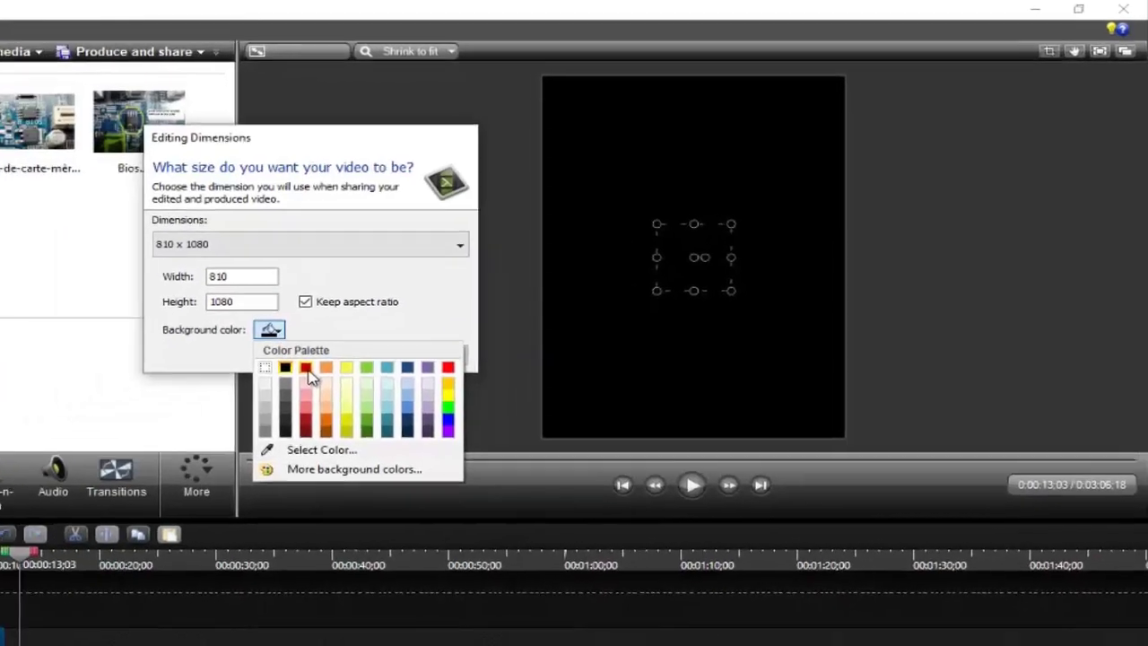
pyautogui.click(191, 418)
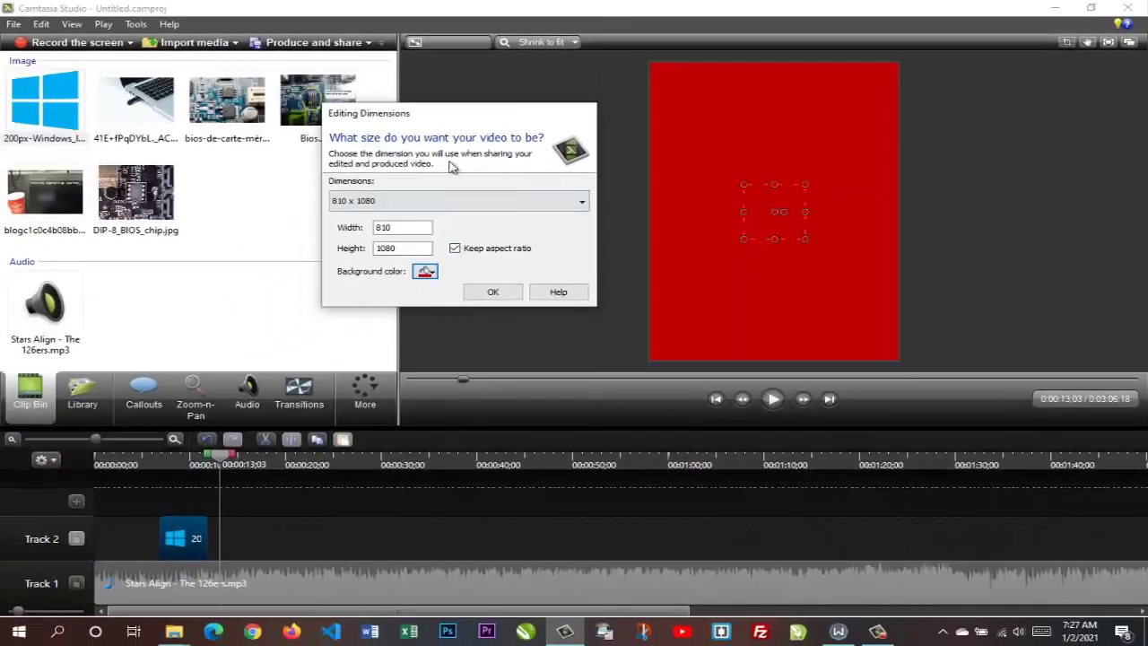
pyautogui.click(491, 292)
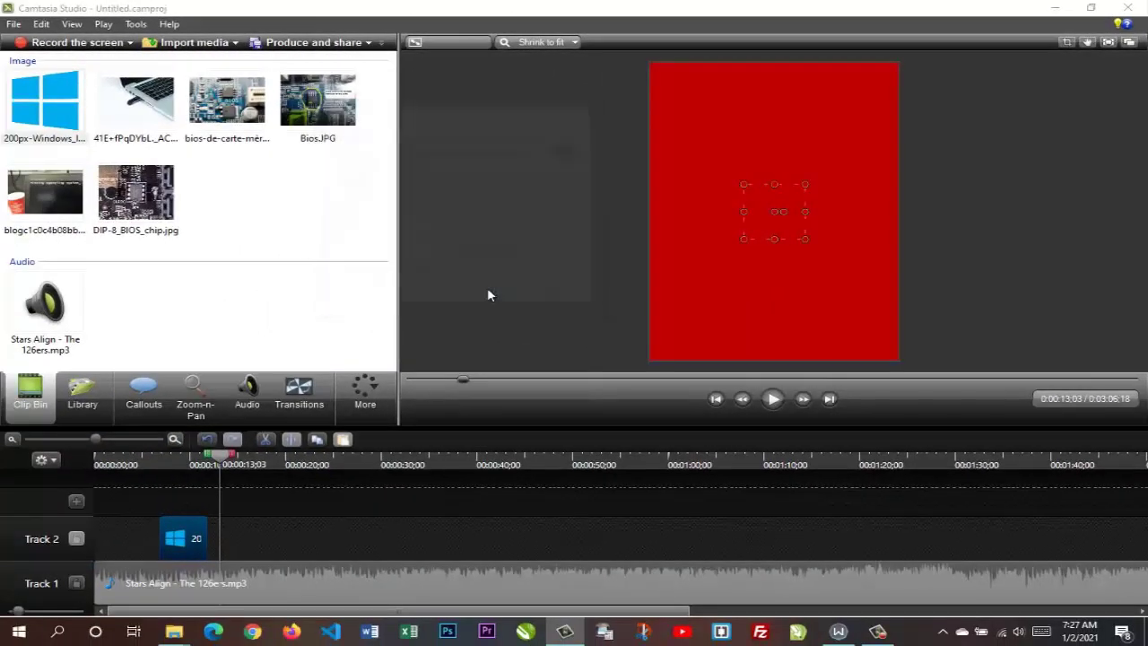
# Step: Move the Windows logo clip to the start of Track 2 and return the playhead to 0:00:00;00
pyautogui.click(709, 121)
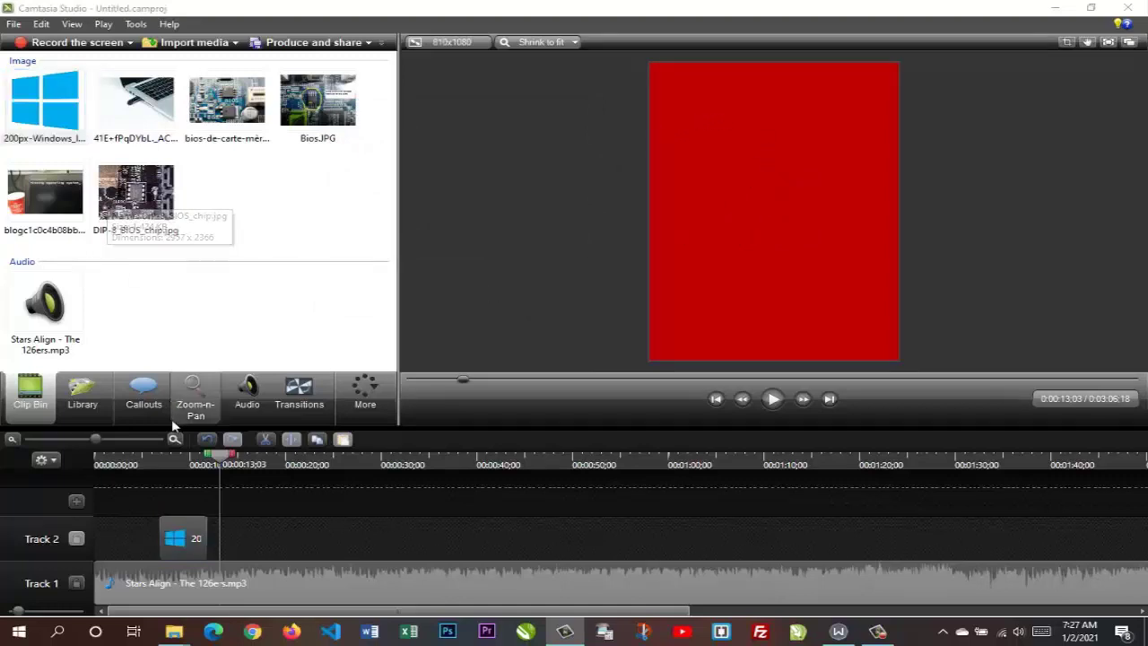
pyautogui.moveTo(185, 554); pyautogui.dragTo(117, 539)
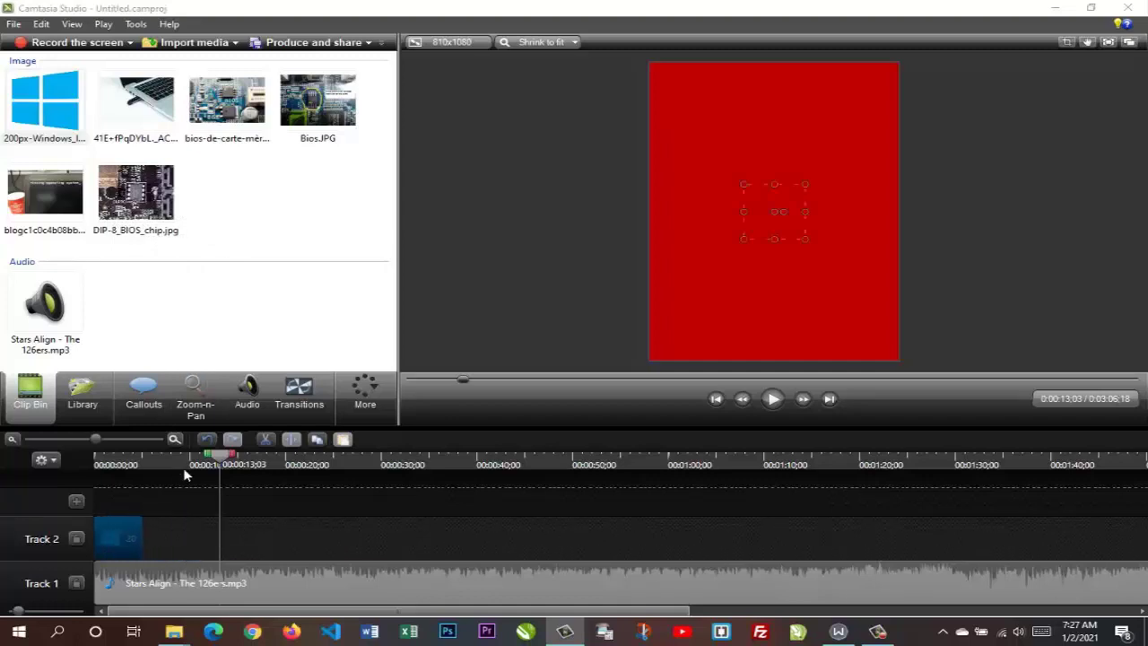
pyautogui.moveTo(126, 458); pyautogui.dragTo(91, 460)
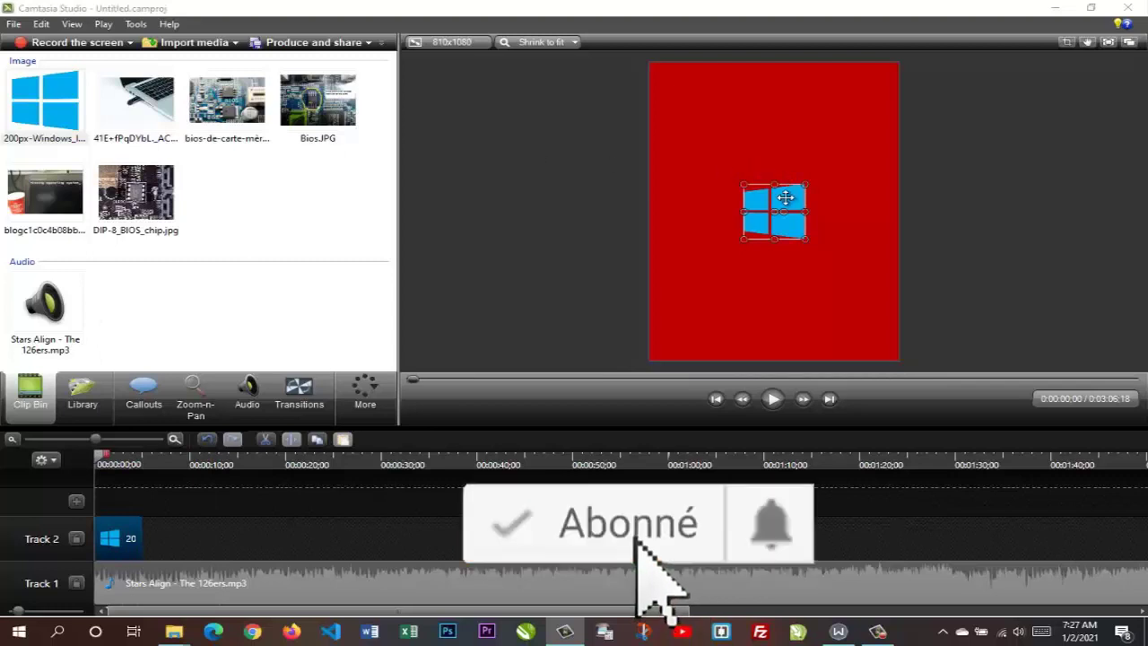
# Step: Enlarge and stretch the Windows logo in the preview so it nearly fills the 810 x 1080 frame
pyautogui.moveTo(742, 184); pyautogui.dragTo(658, 110)
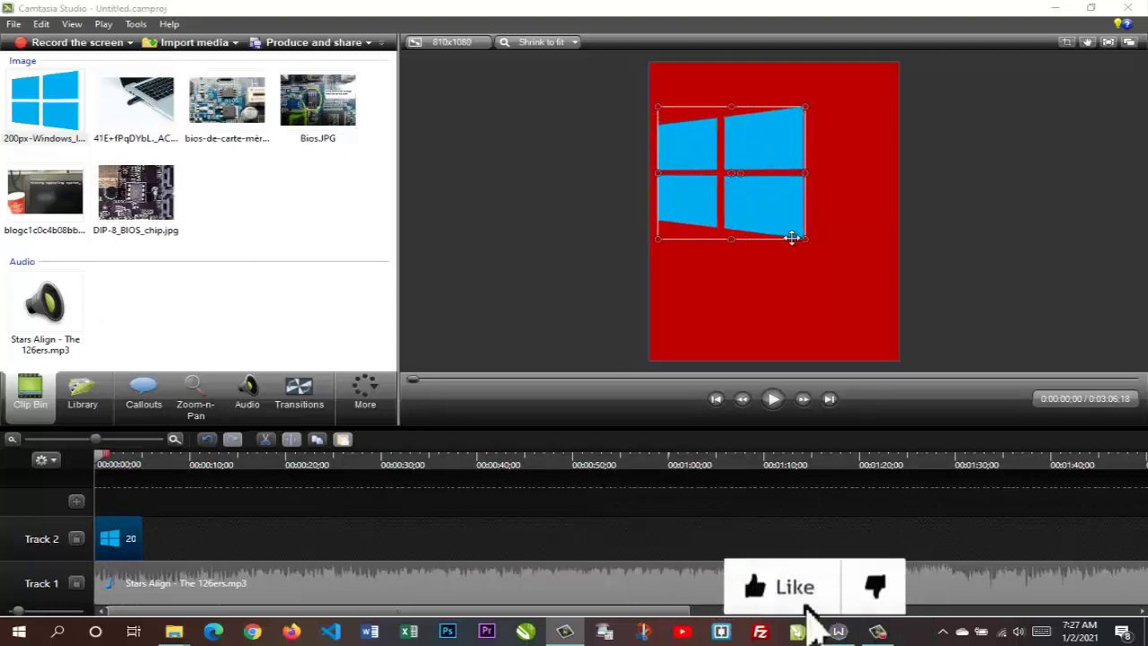
pyautogui.moveTo(804, 239); pyautogui.dragTo(900, 324)
pyautogui.moveTo(828, 248); pyautogui.dragTo(816, 233)
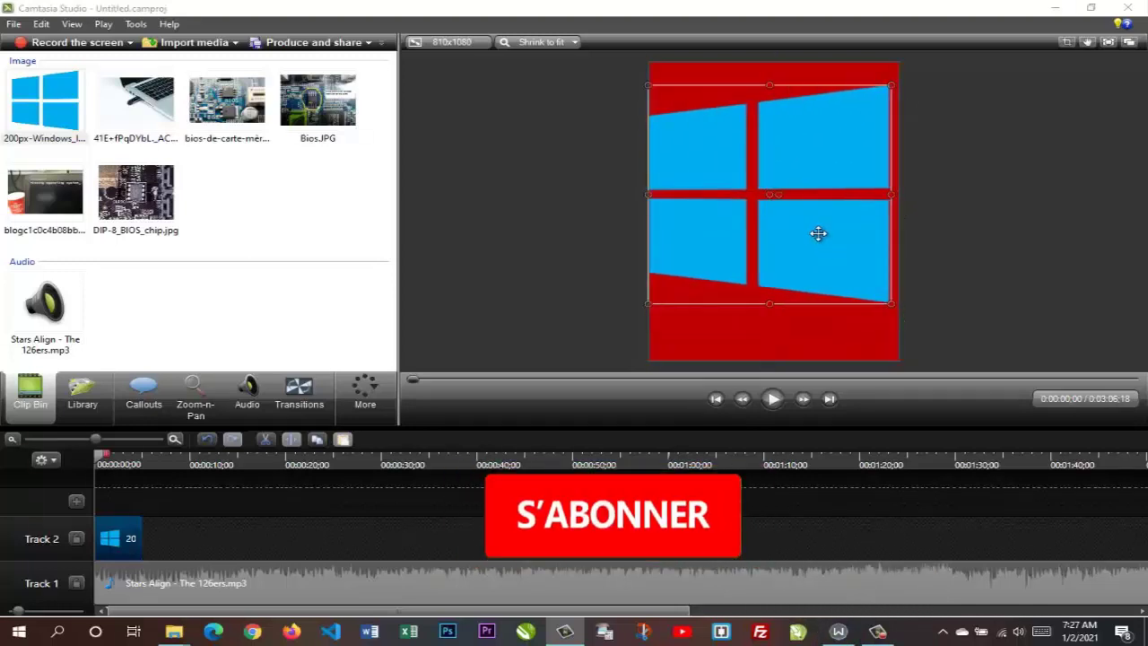
pyautogui.moveTo(770, 305); pyautogui.dragTo(771, 351)
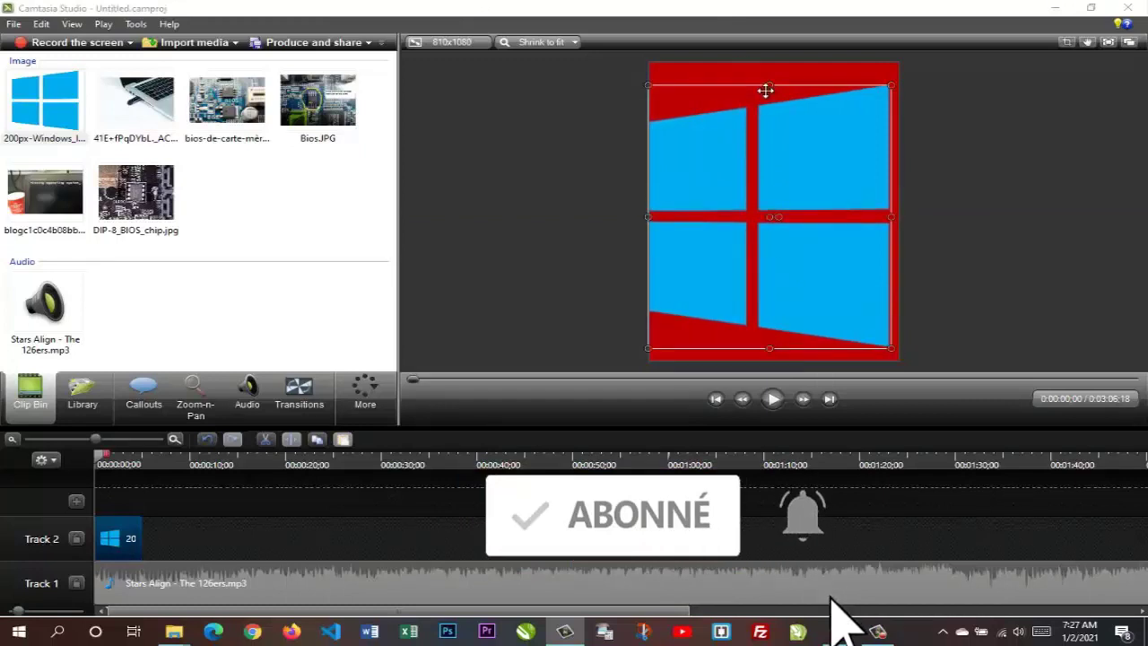
pyautogui.moveTo(769, 82); pyautogui.dragTo(769, 70)
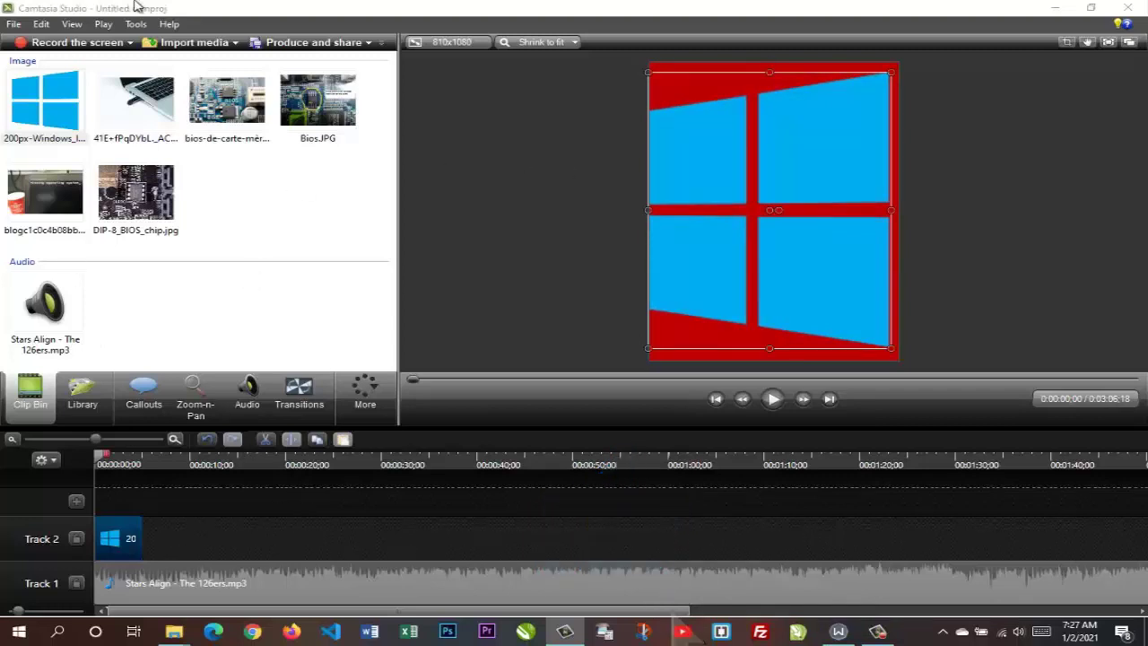
# Step: Place the laptop with USB stick image on Track 2 directly after the Windows logo clip and show it in the preview
pyautogui.moveTo(142, 100); pyautogui.dragTo(139, 105)
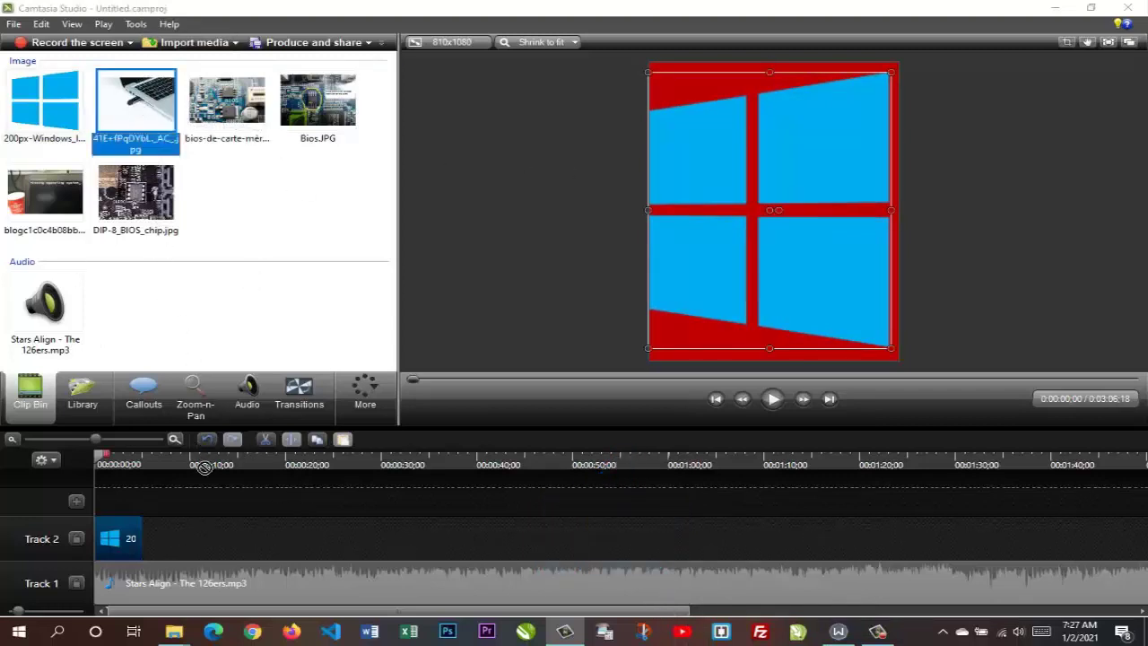
pyautogui.moveTo(161, 538); pyautogui.dragTo(159, 537)
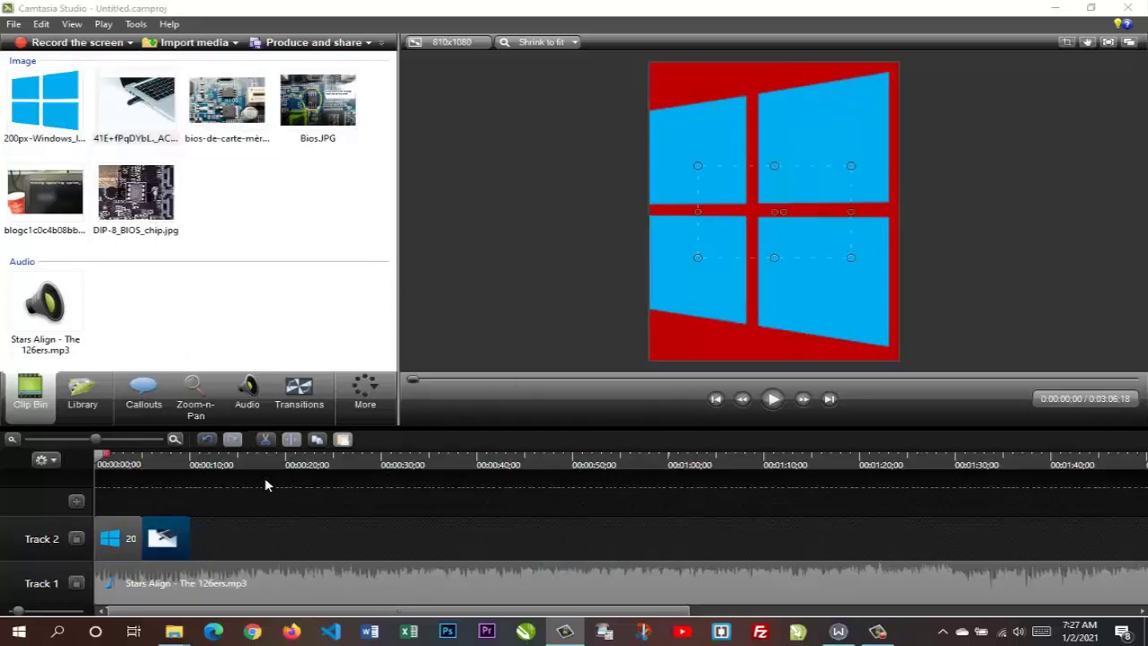
pyautogui.click(160, 538)
pyautogui.press('c')
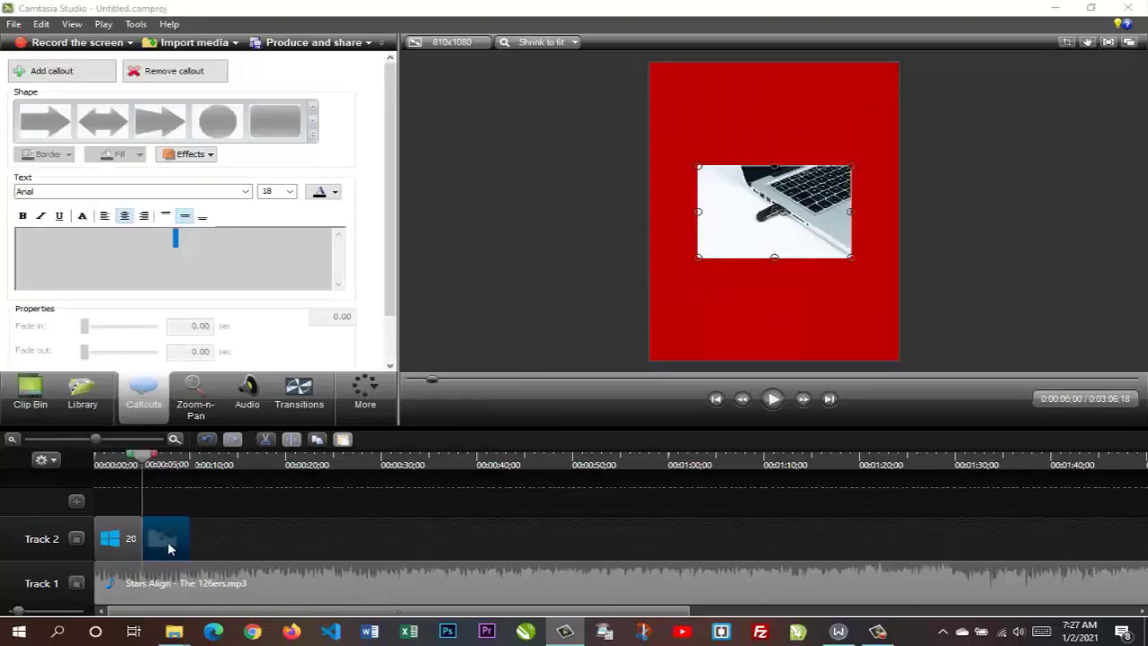
# Step: Reposition and stretch the laptop image in the preview so it covers the whole red background
pyautogui.moveTo(736, 203); pyautogui.dragTo(701, 111)
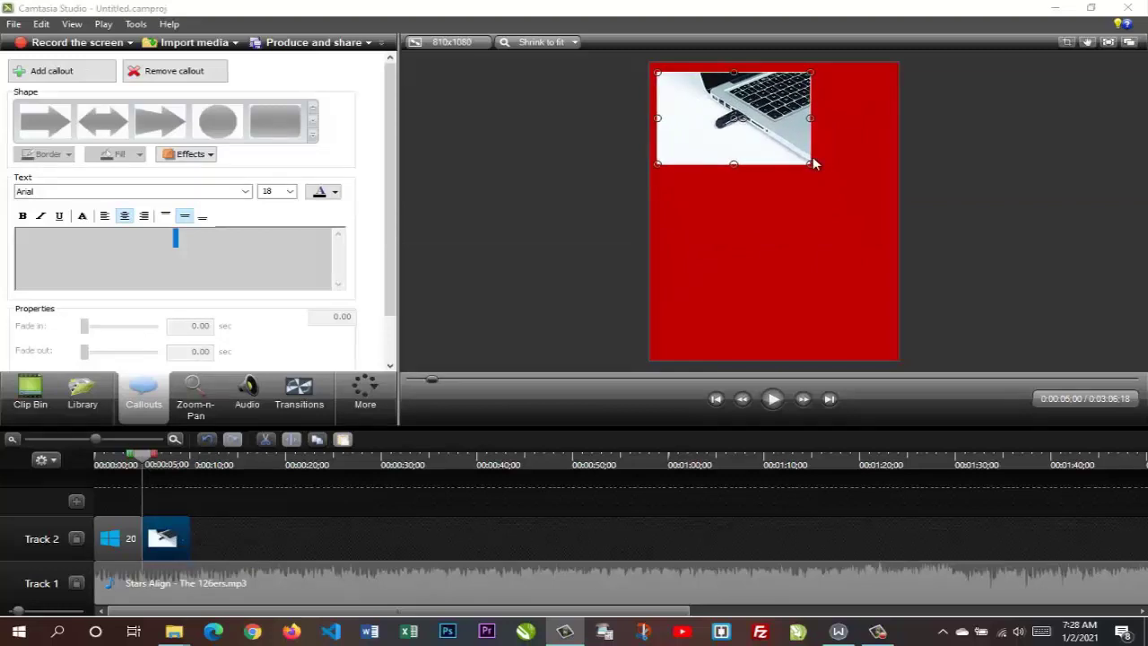
pyautogui.moveTo(871, 227); pyautogui.dragTo(913, 225)
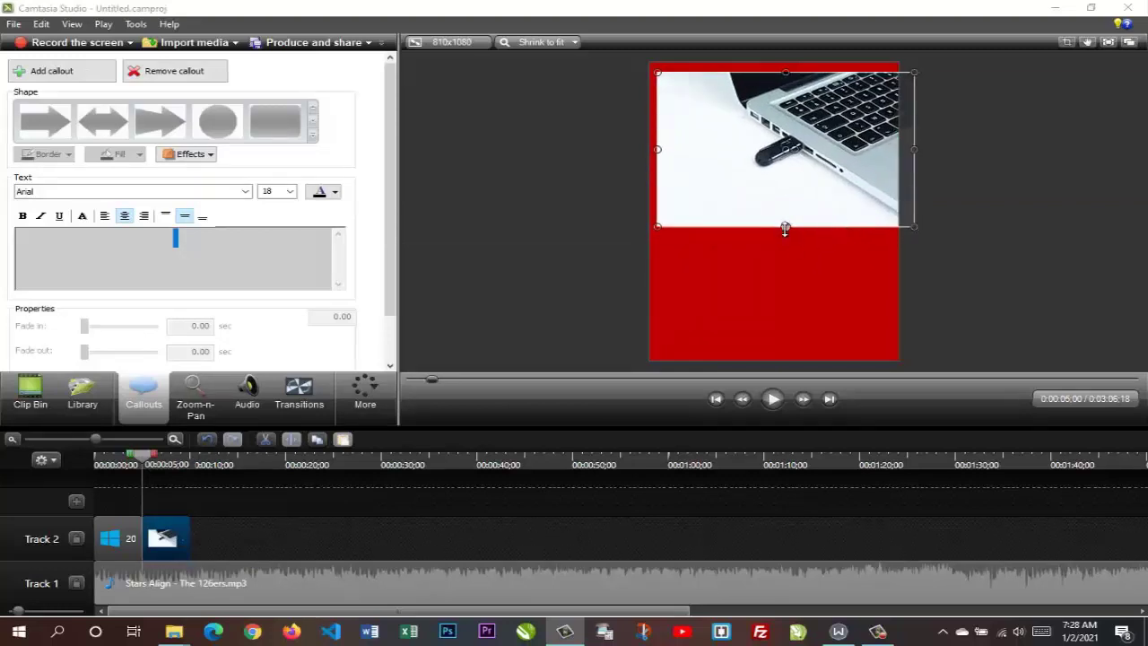
pyautogui.moveTo(785, 229); pyautogui.dragTo(788, 350)
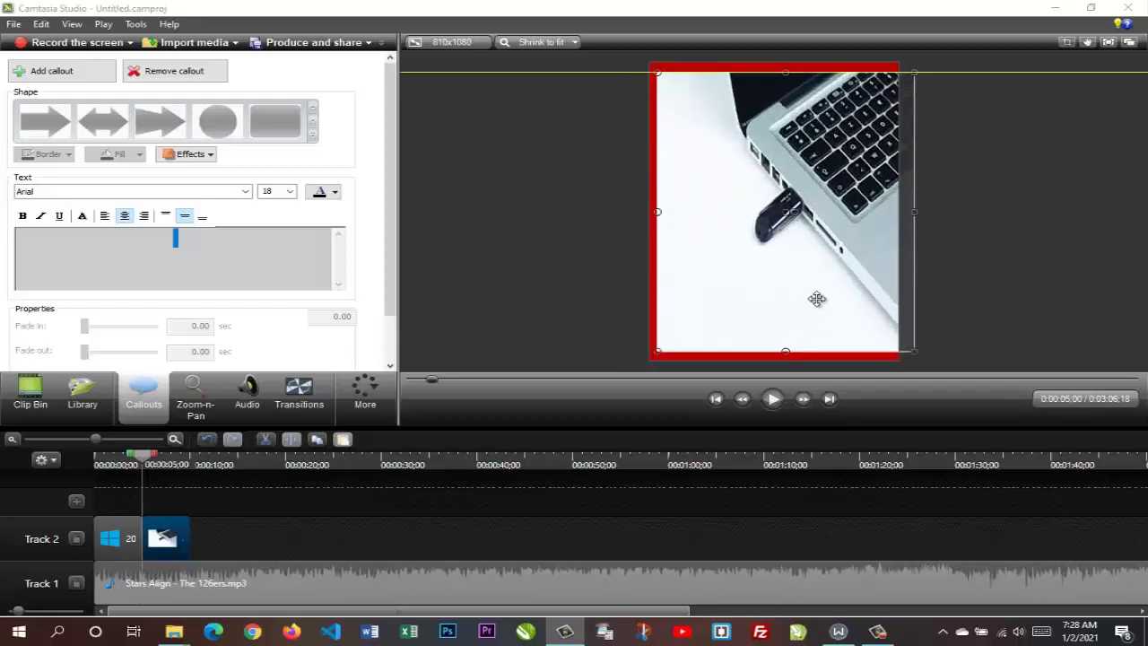
pyautogui.moveTo(816, 299); pyautogui.dragTo(799, 295)
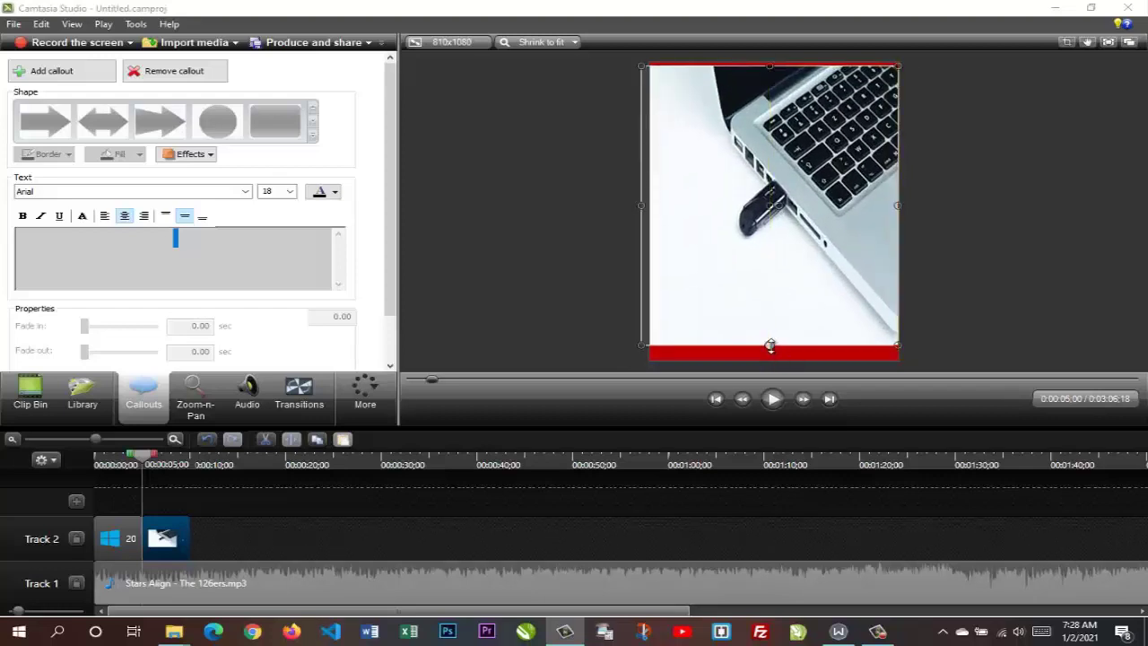
pyautogui.moveTo(770, 345); pyautogui.dragTo(769, 361)
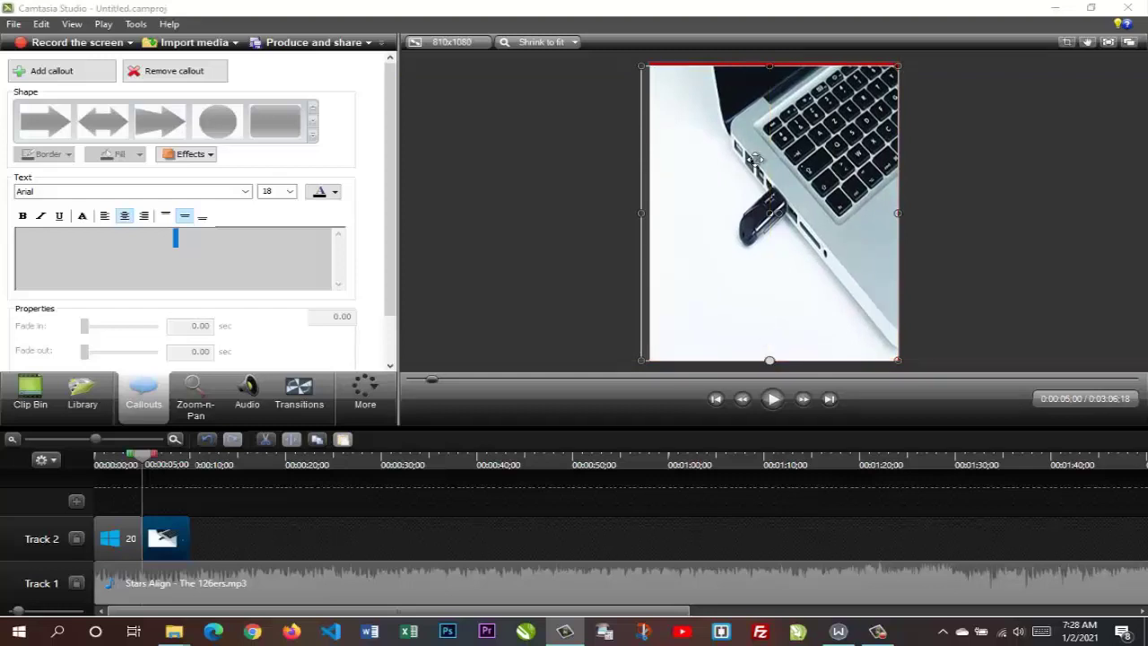
pyautogui.moveTo(768, 64); pyautogui.dragTo(768, 61)
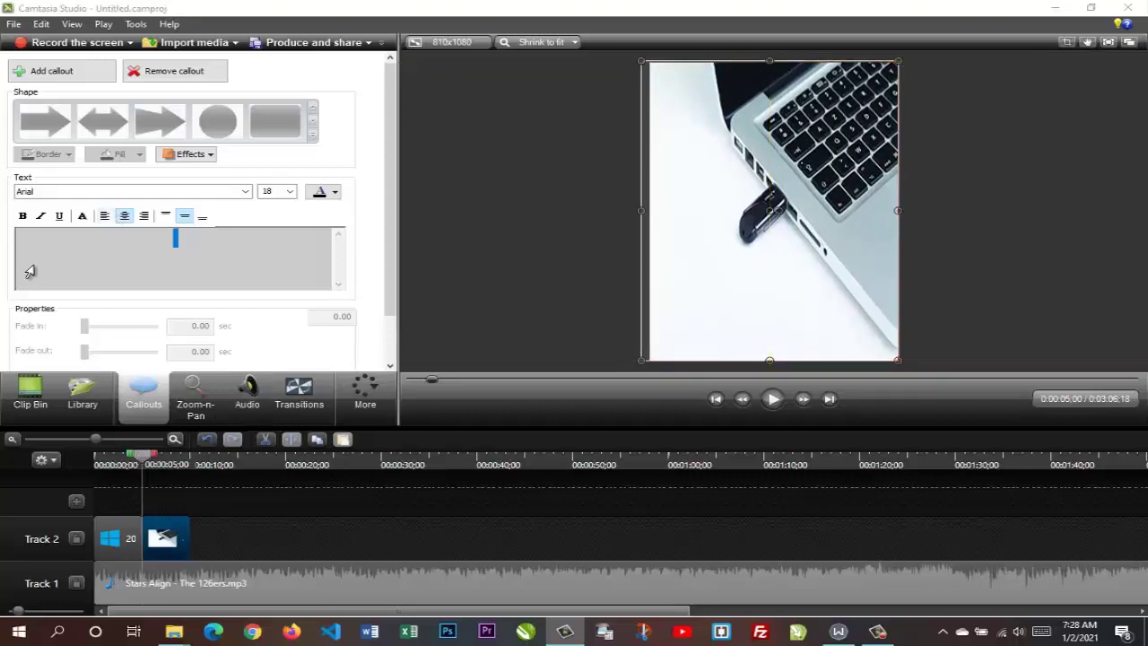
# Step: Add bios-de-carte-mère-81847594.jpg to Track 2 directly after the laptop clip and stretch it to fill the frame
pyautogui.click(31, 414)
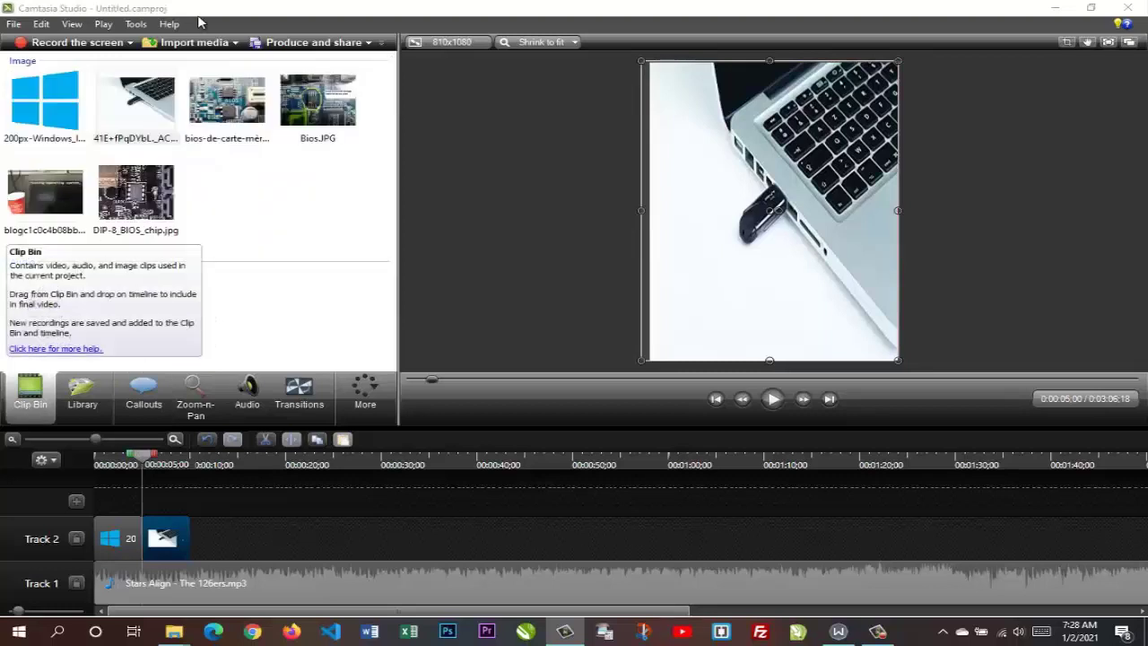
pyautogui.moveTo(226, 86); pyautogui.dragTo(231, 92)
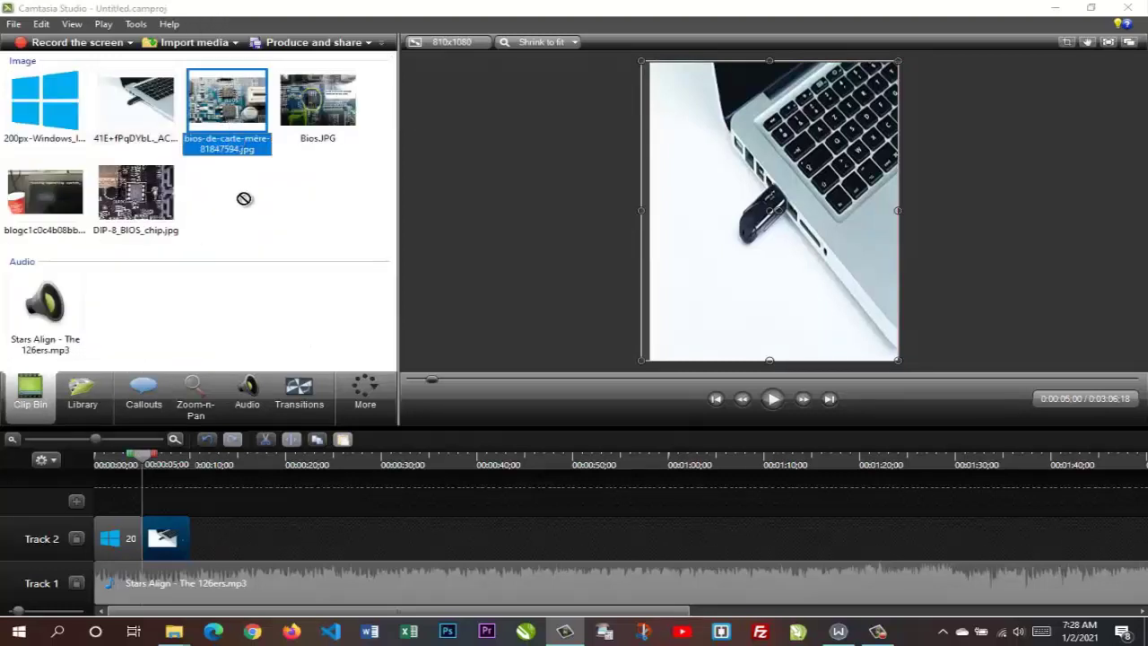
pyautogui.moveTo(220, 538); pyautogui.dragTo(208, 539)
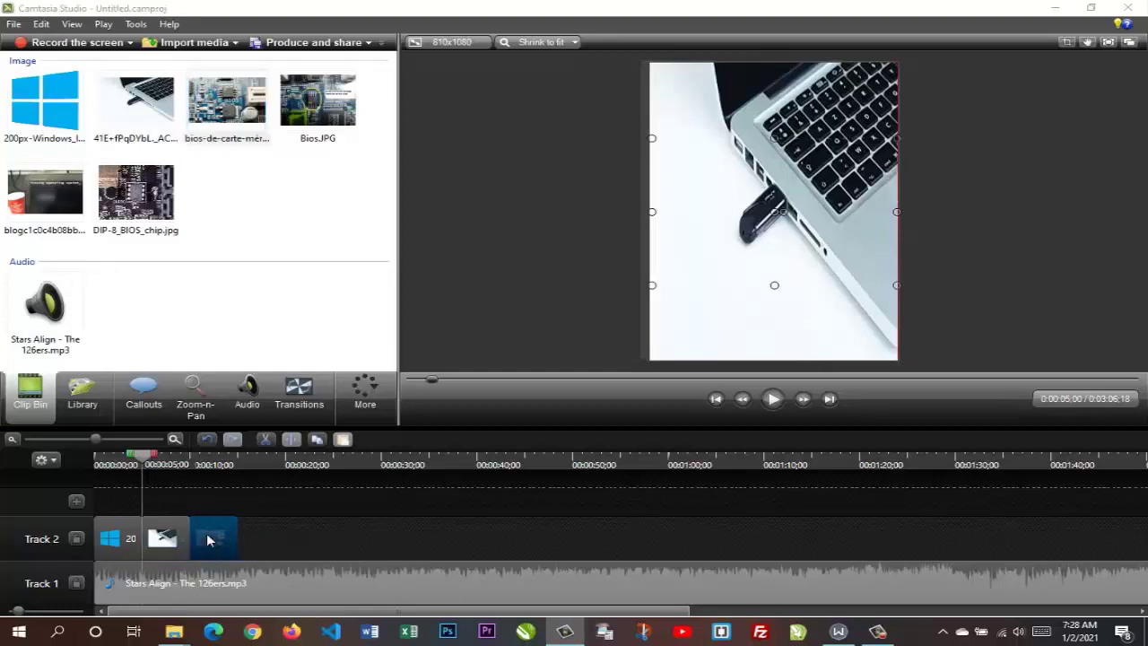
pyautogui.click(208, 539)
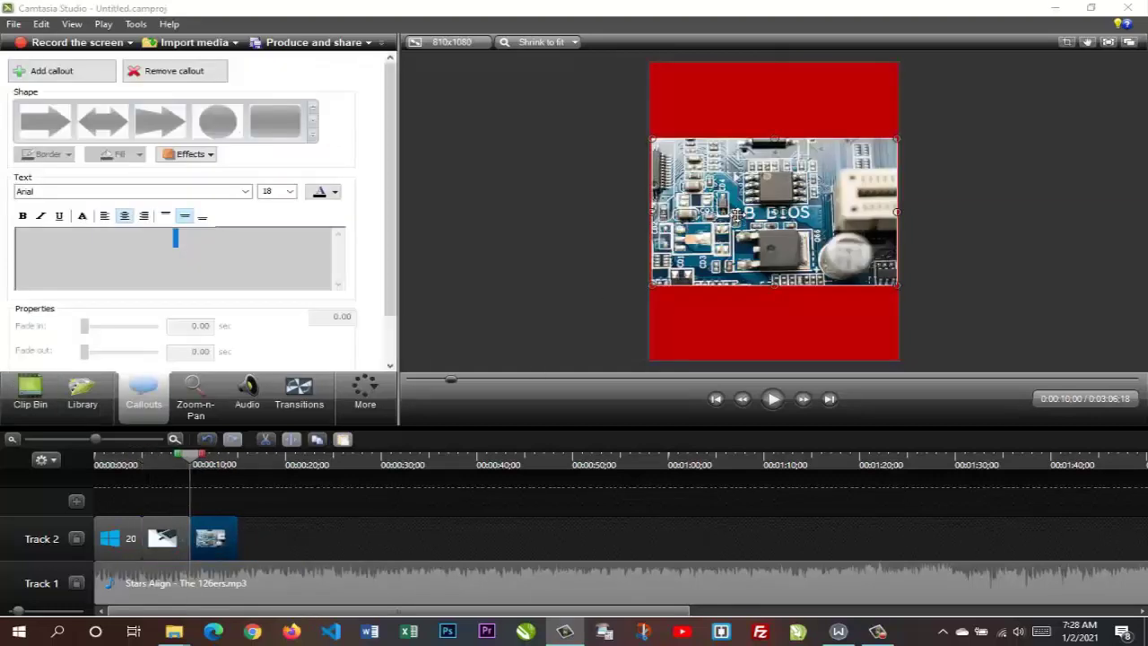
pyautogui.moveTo(735, 215); pyautogui.dragTo(745, 170)
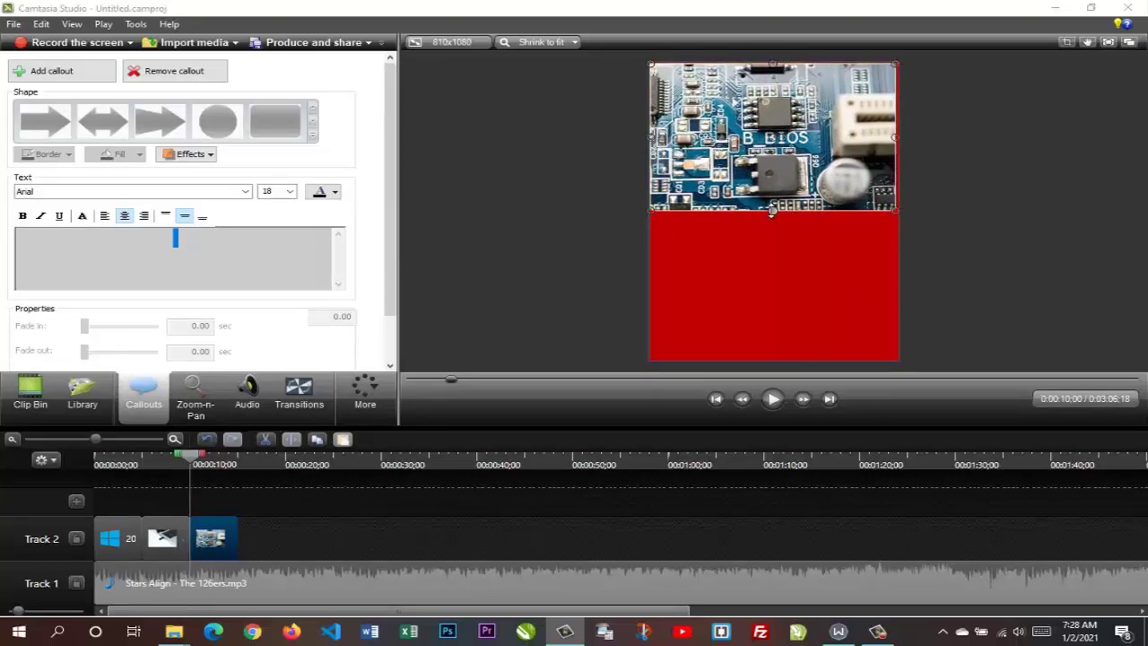
pyautogui.moveTo(771, 211); pyautogui.dragTo(776, 360)
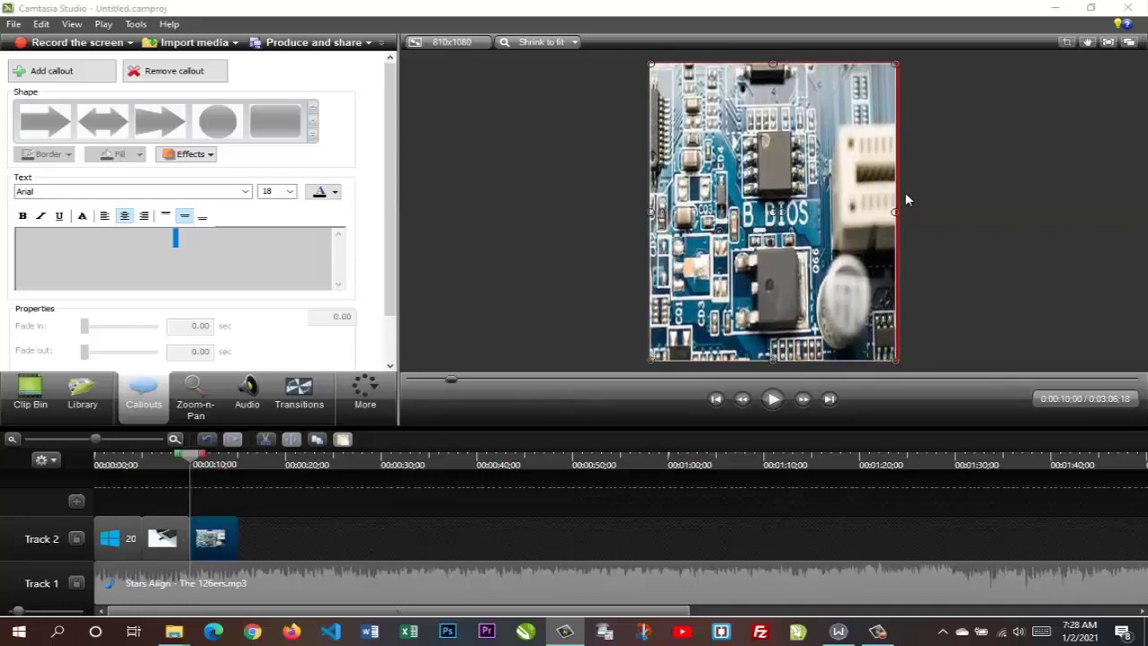
pyautogui.moveTo(895, 211); pyautogui.dragTo(900, 213)
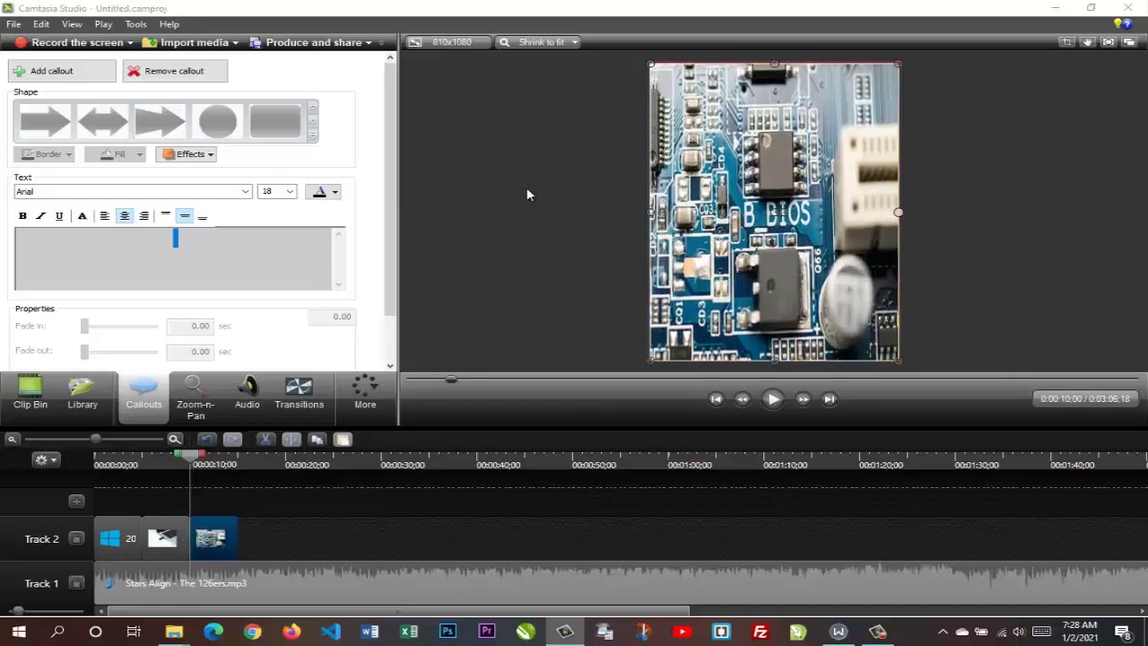
# Step: Add Bios.JPG to Track 2 after the bios-de-carte-mère clip and stretch it over the whole frame
pyautogui.click(28, 378)
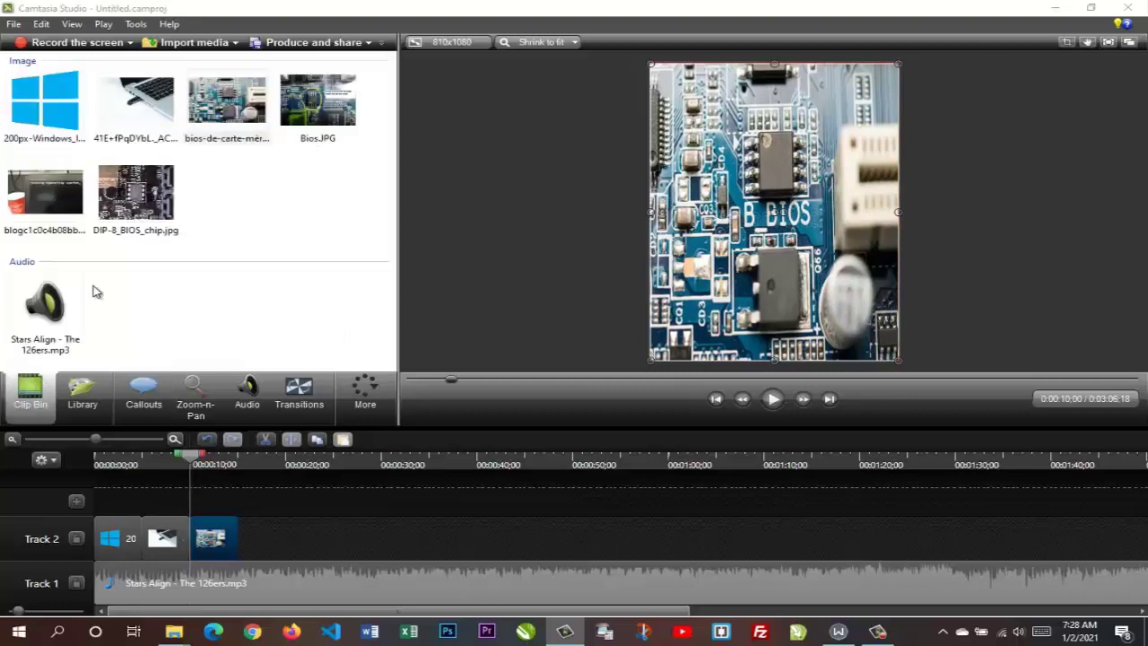
pyautogui.moveTo(300, 111); pyautogui.dragTo(310, 190)
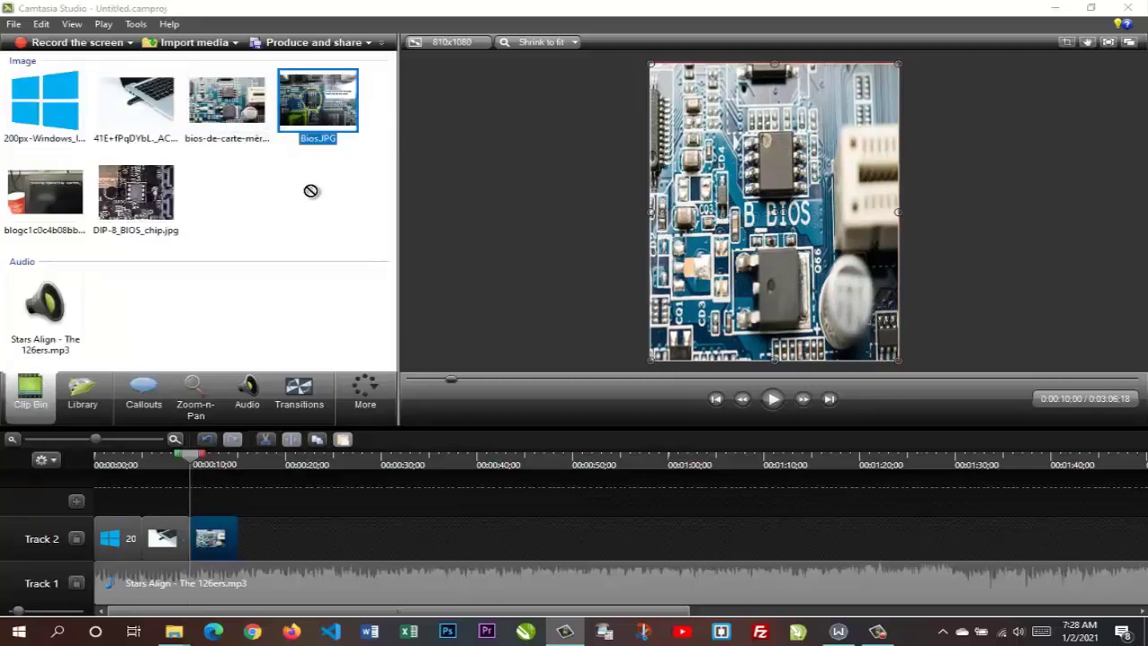
pyautogui.moveTo(283, 537); pyautogui.dragTo(239, 539)
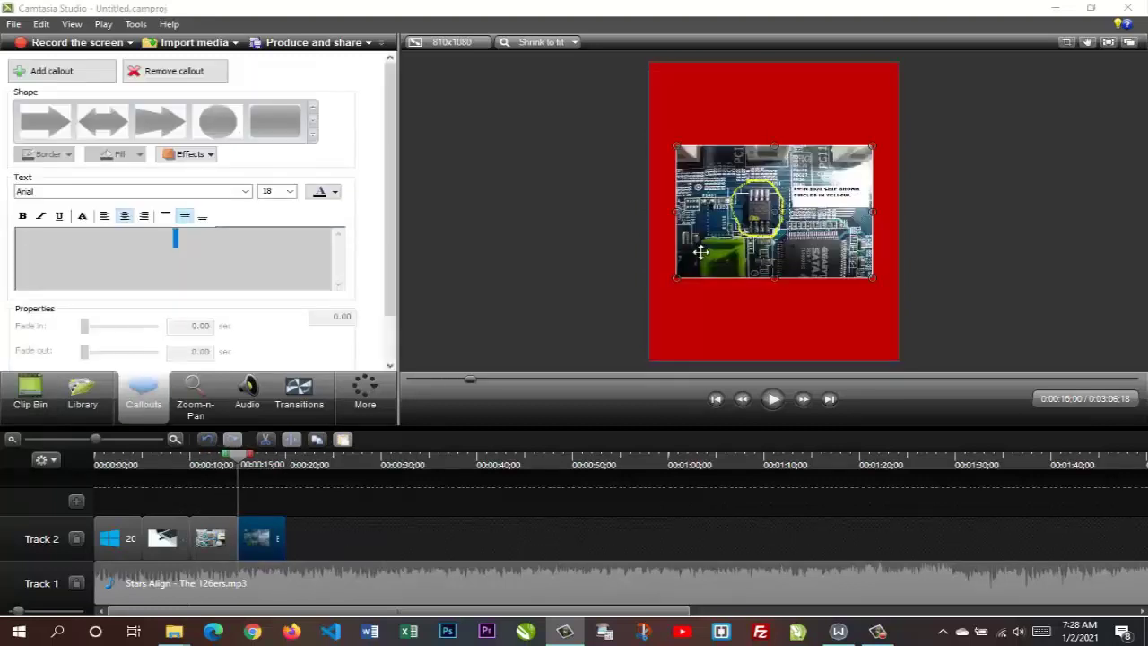
pyautogui.moveTo(737, 159); pyautogui.dragTo(718, 132)
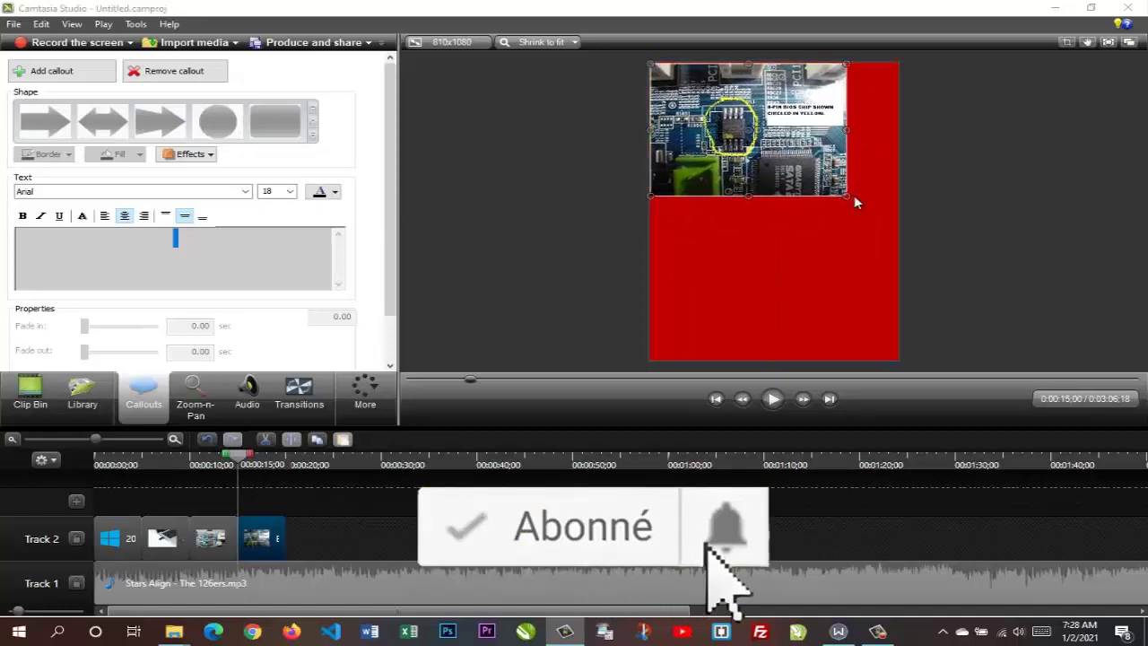
pyautogui.moveTo(846, 197); pyautogui.dragTo(897, 236)
pyautogui.moveTo(774, 232); pyautogui.dragTo(787, 362)
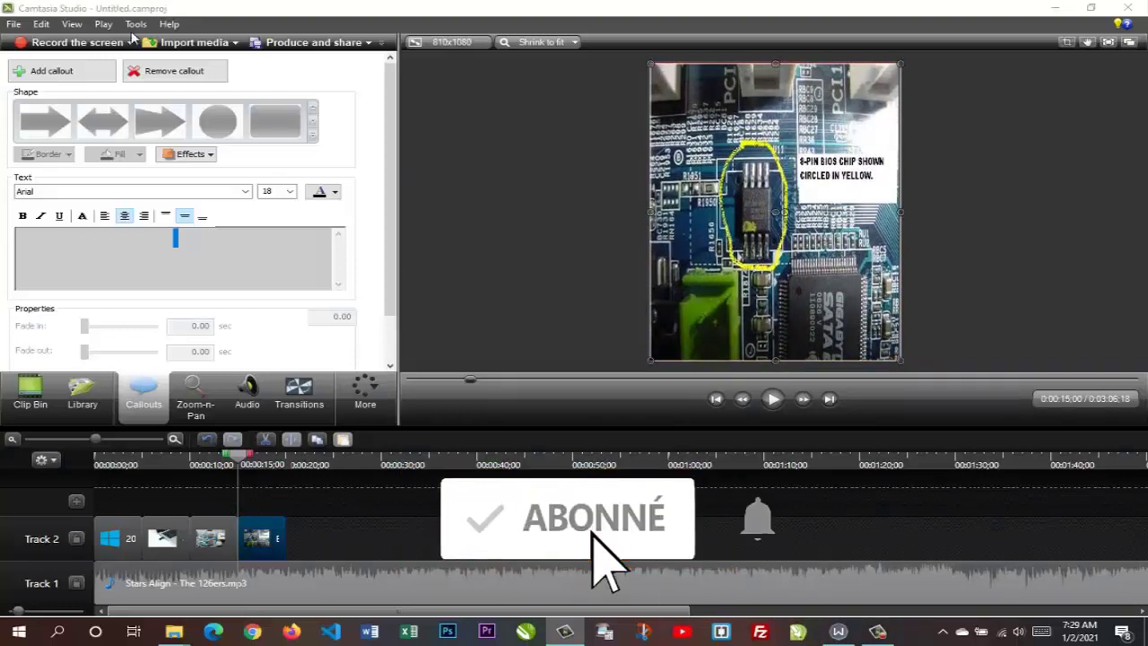
# Step: Add the "Missing operating system" monitor image to Track 2 directly after the Bios.JPG clip and enlarge it to cover the frame
pyautogui.click(29, 394)
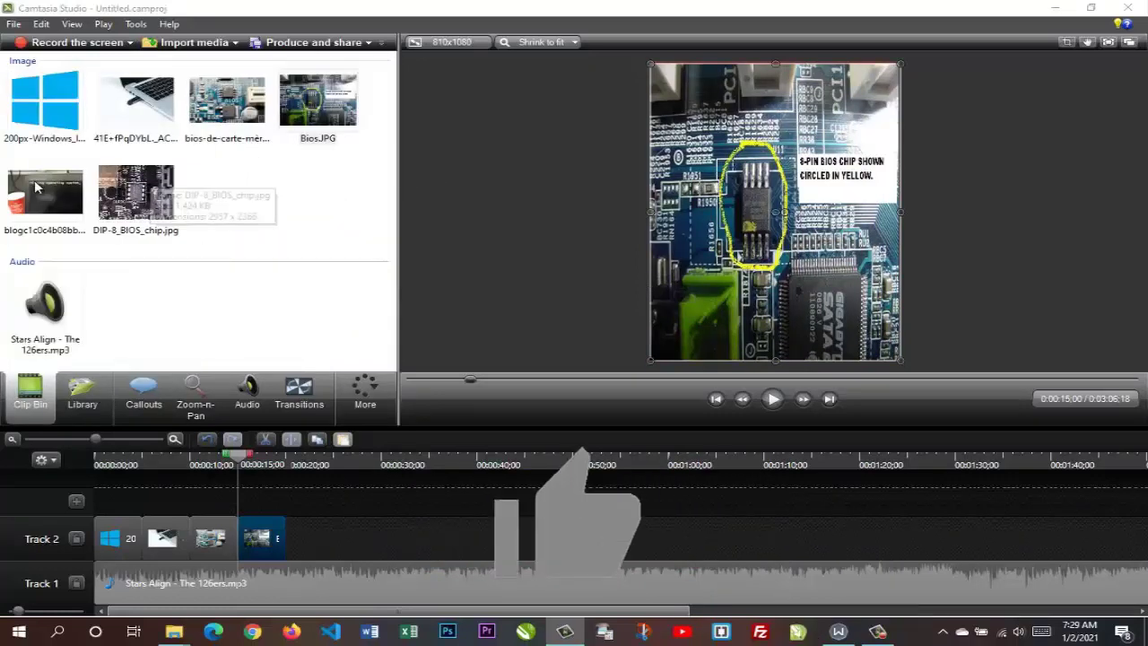
pyautogui.moveTo(50, 207); pyautogui.dragTo(305, 536)
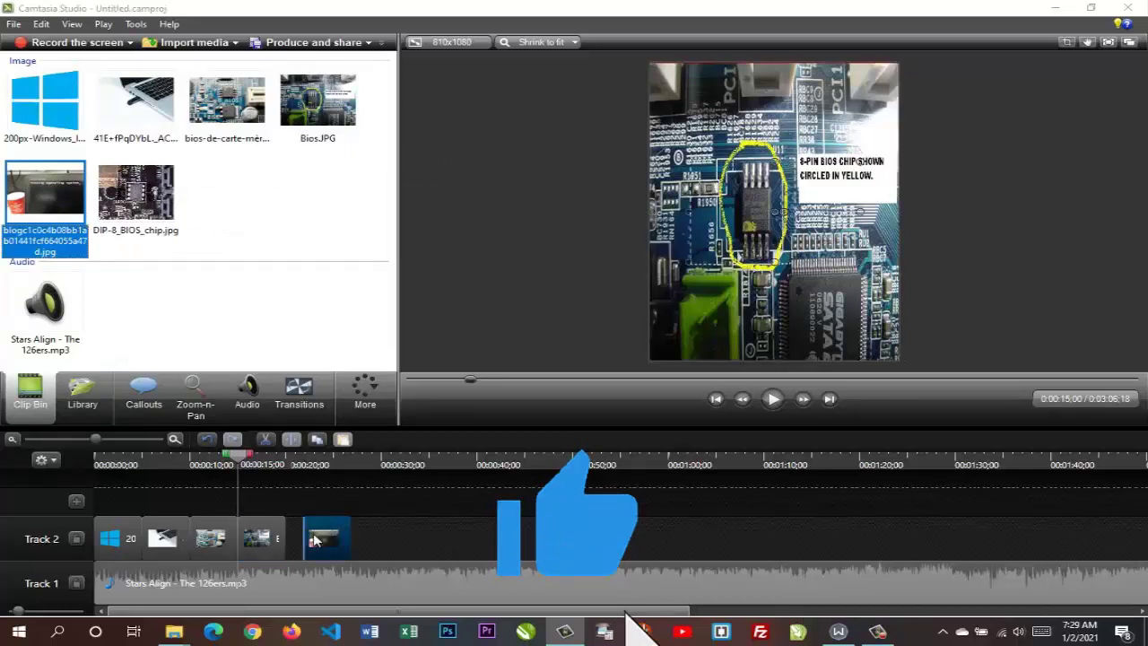
pyautogui.press('c')
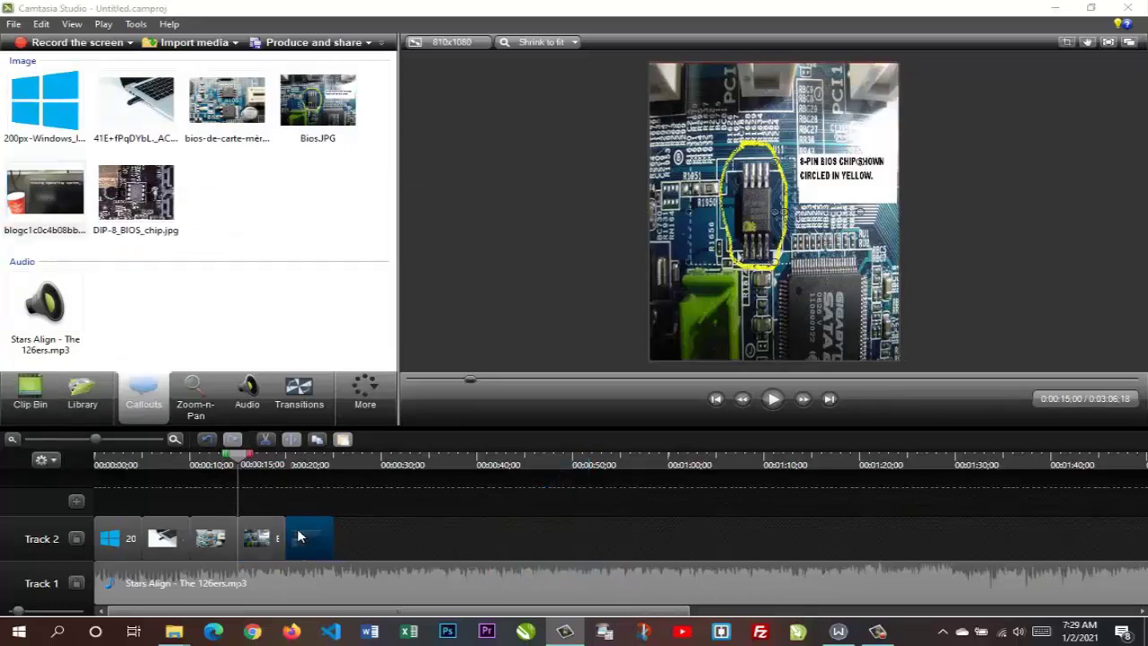
pyautogui.moveTo(734, 242); pyautogui.dragTo(694, 146)
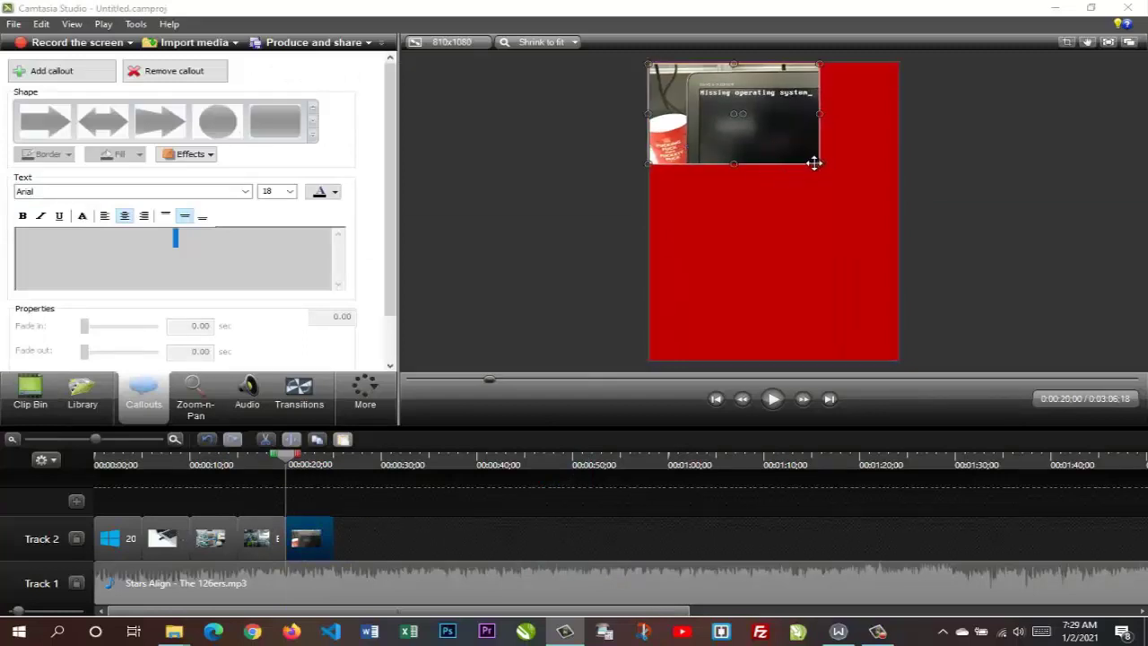
pyautogui.moveTo(833, 183); pyautogui.dragTo(776, 360)
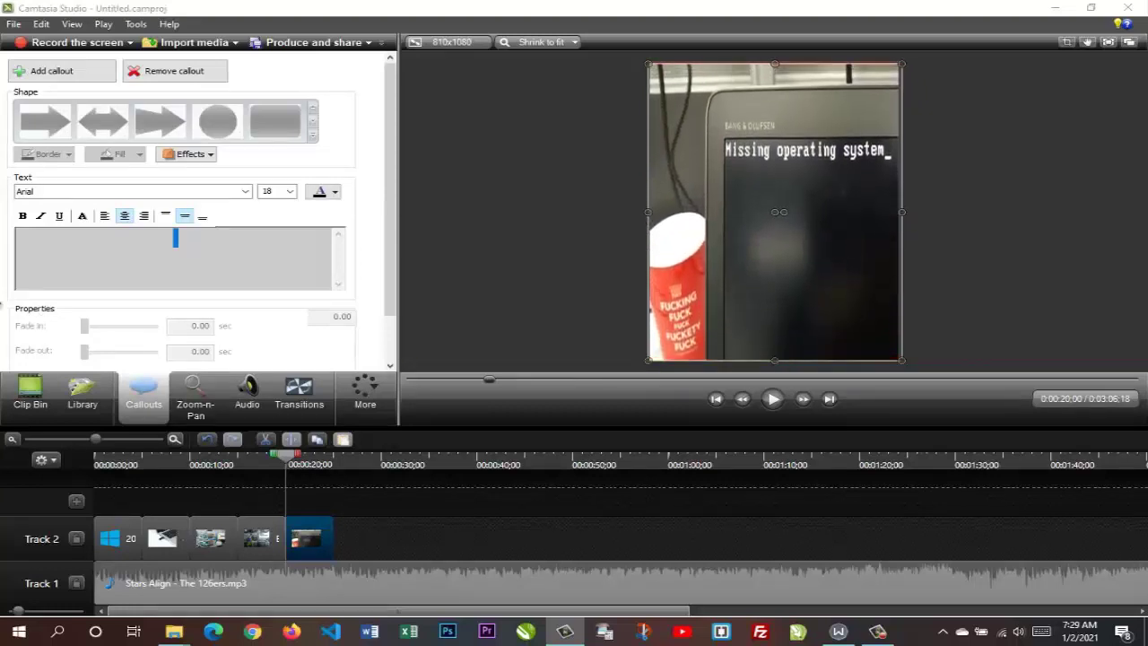
# Step: Add DIP-8_BIOS_chip.jpg to the end of the Track 2 image sequence and stretch it to cover the full frame
pyautogui.click(31, 399)
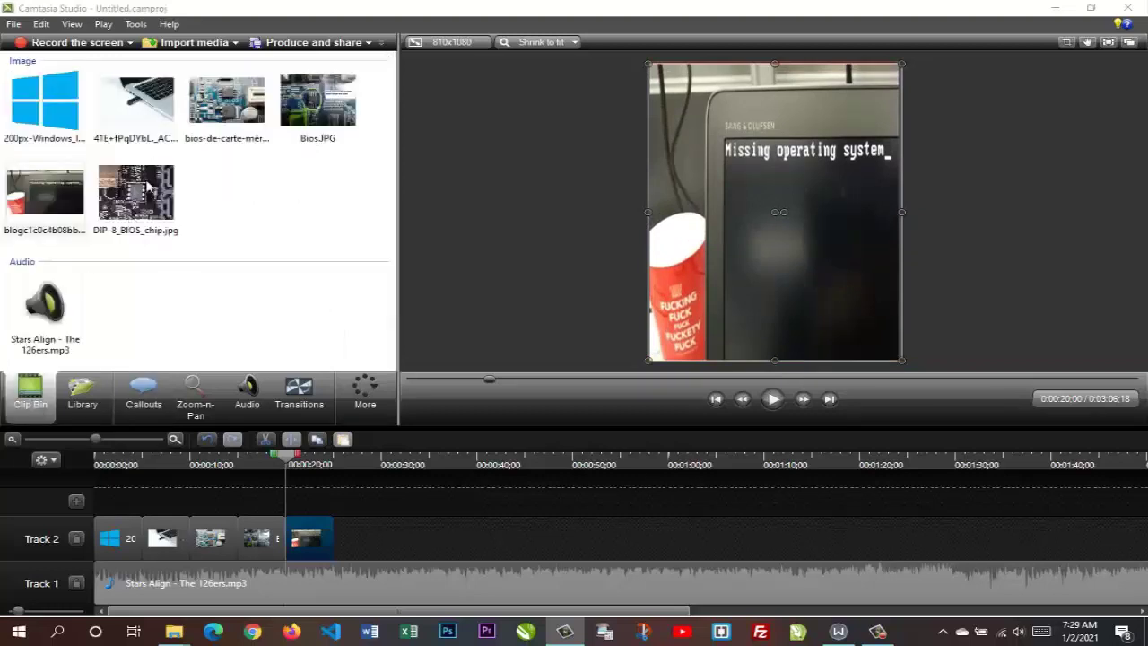
pyautogui.moveTo(150, 190); pyautogui.dragTo(267, 312)
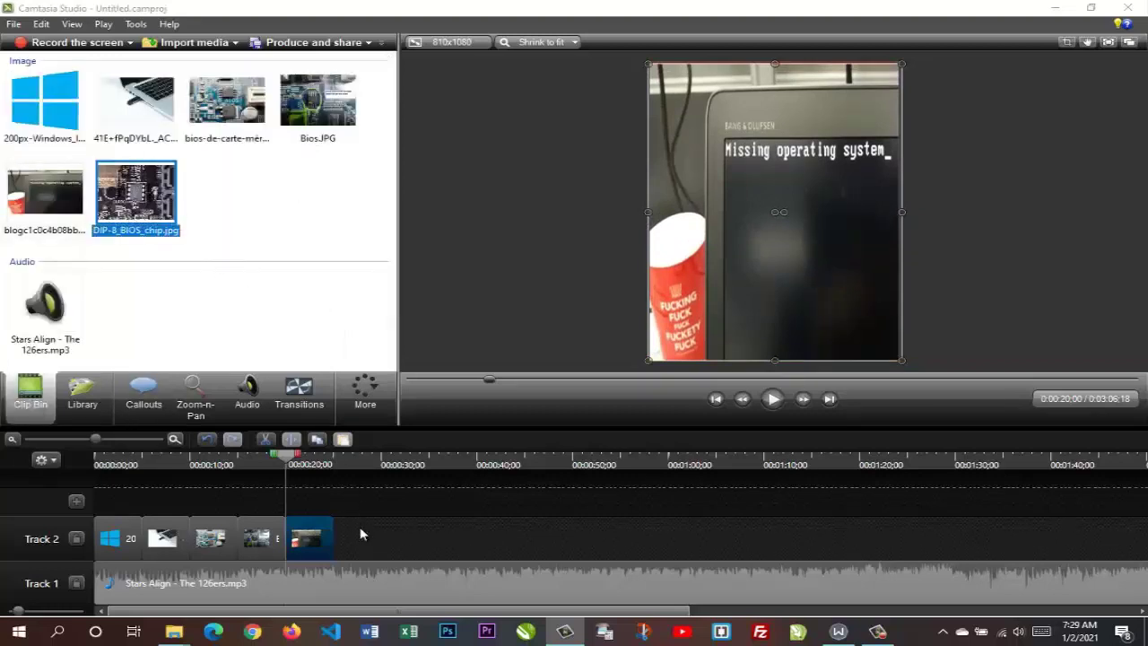
pyautogui.moveTo(360, 534); pyautogui.dragTo(338, 529)
pyautogui.press('c')
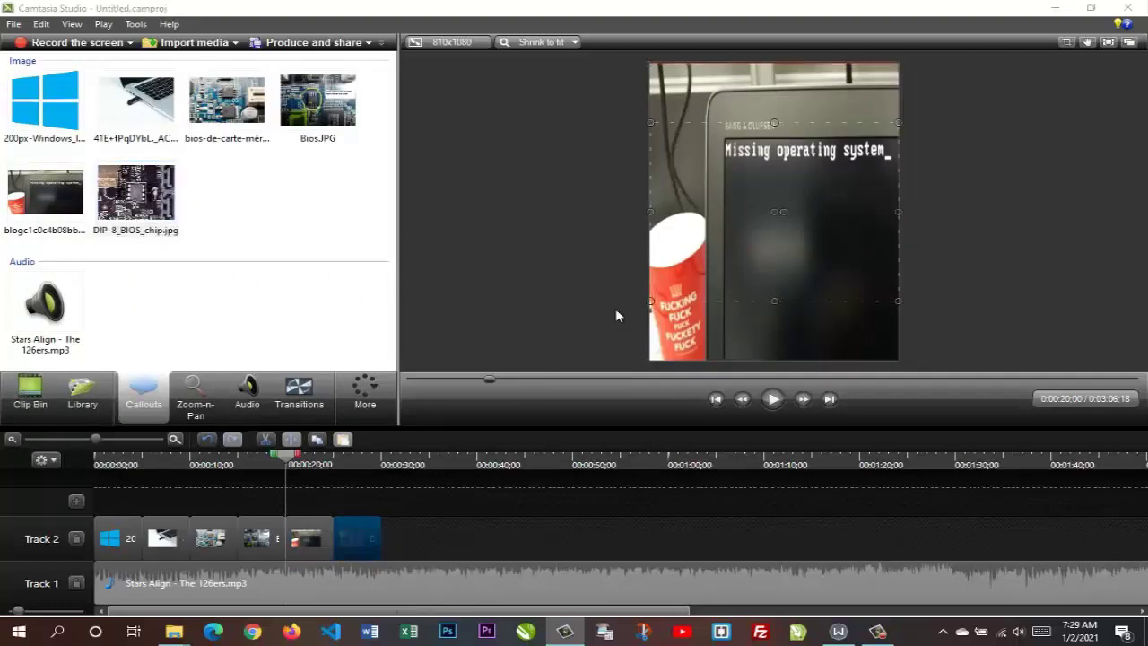
pyautogui.moveTo(734, 215); pyautogui.dragTo(732, 156)
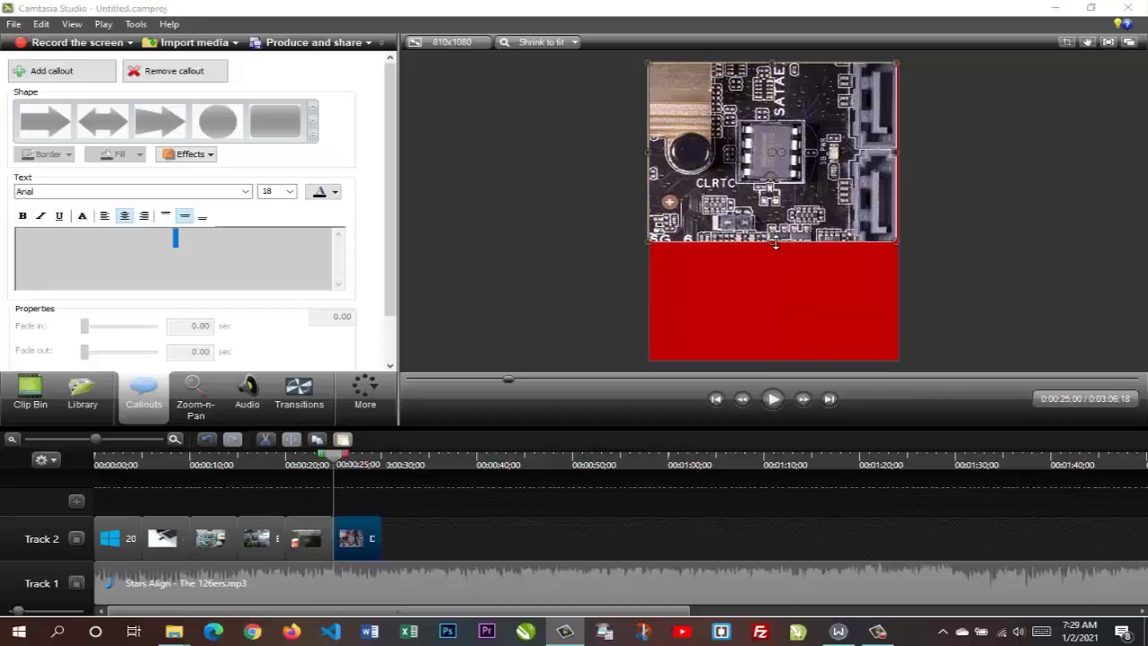
pyautogui.moveTo(783, 310); pyautogui.dragTo(788, 362)
pyautogui.moveTo(896, 211); pyautogui.dragTo(899, 212)
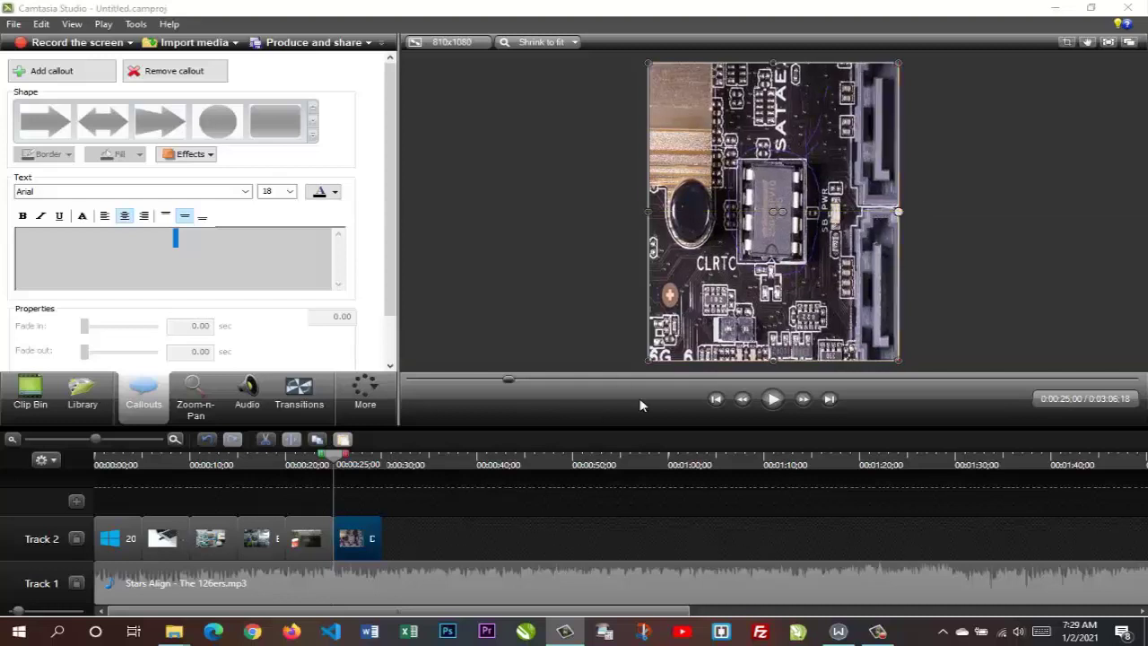
# Step: Play the image sequence from the start of the timeline and examine several Track 2 images in the preview
pyautogui.click(773, 399)
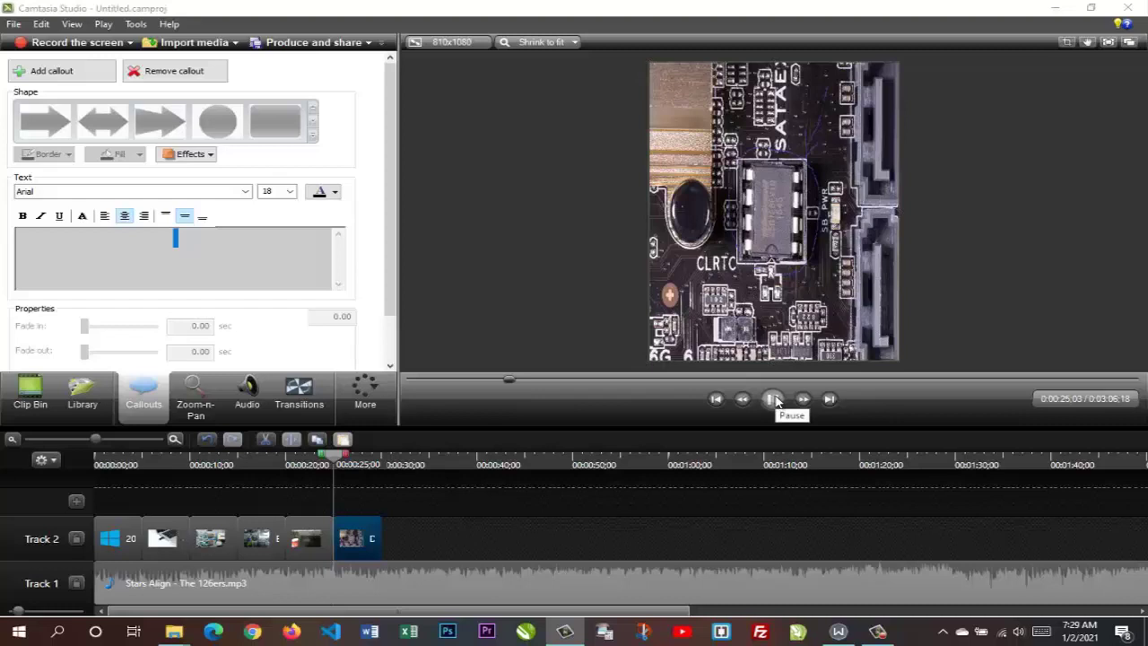
pyautogui.click(773, 399)
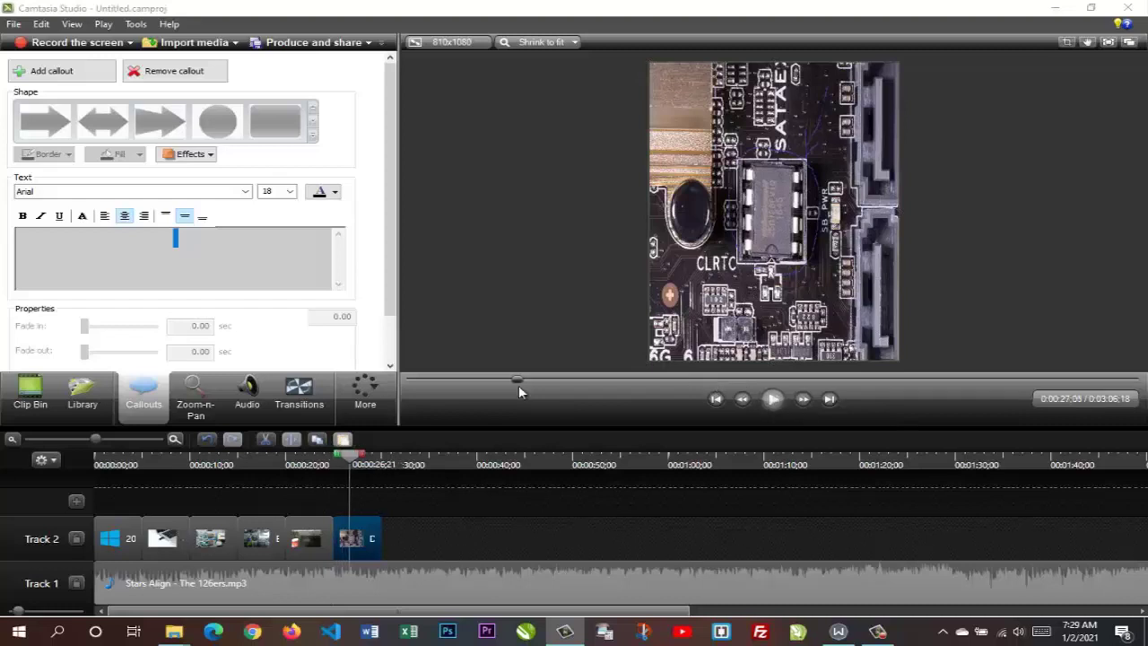
pyautogui.click(410, 379)
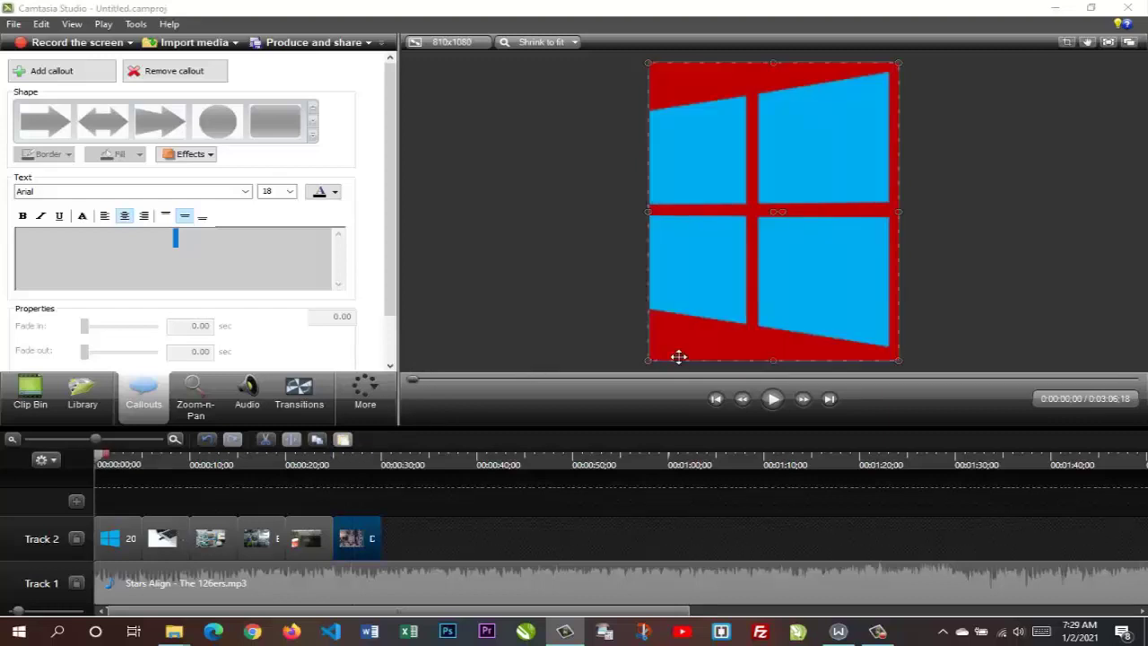
pyautogui.click(774, 400)
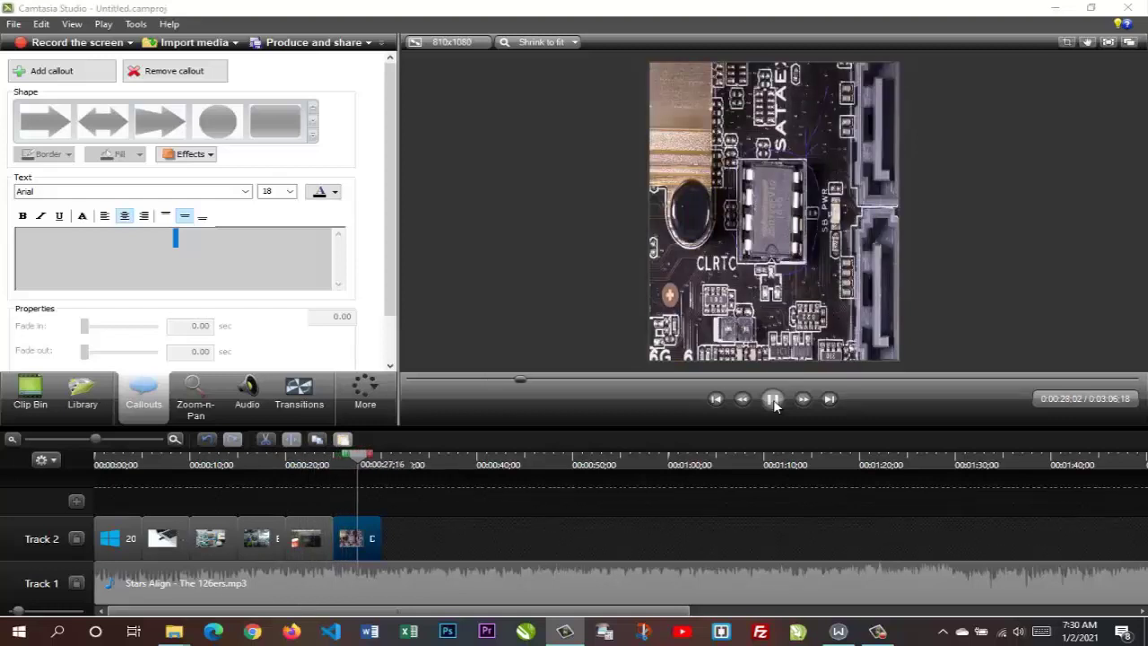
pyautogui.click(774, 404)
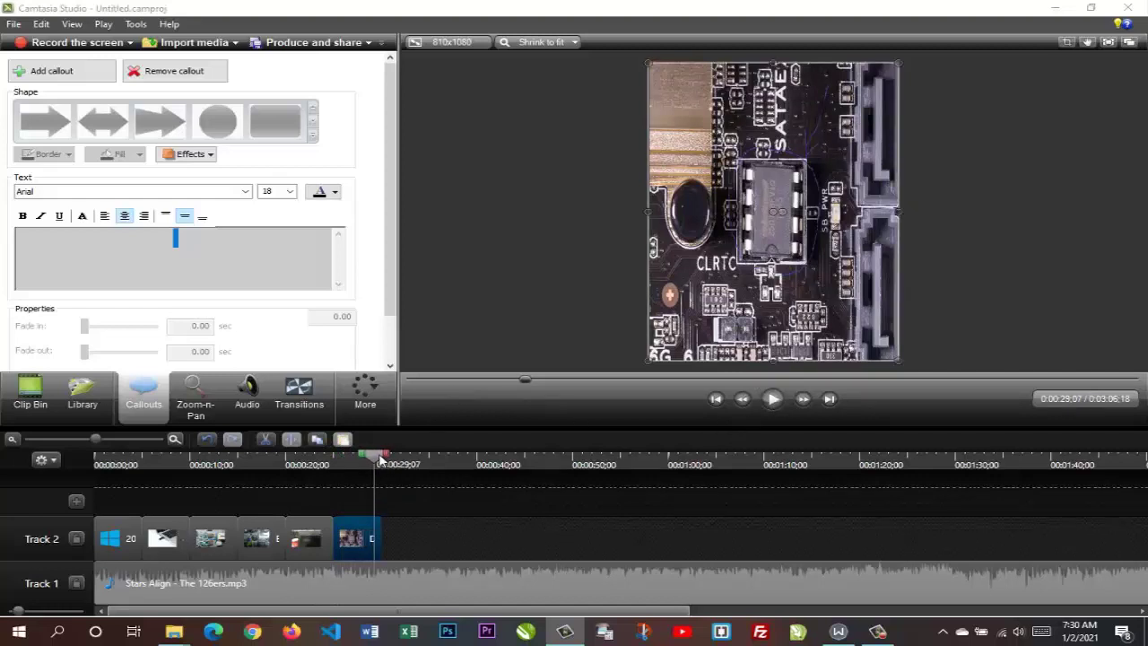
pyautogui.click(261, 464)
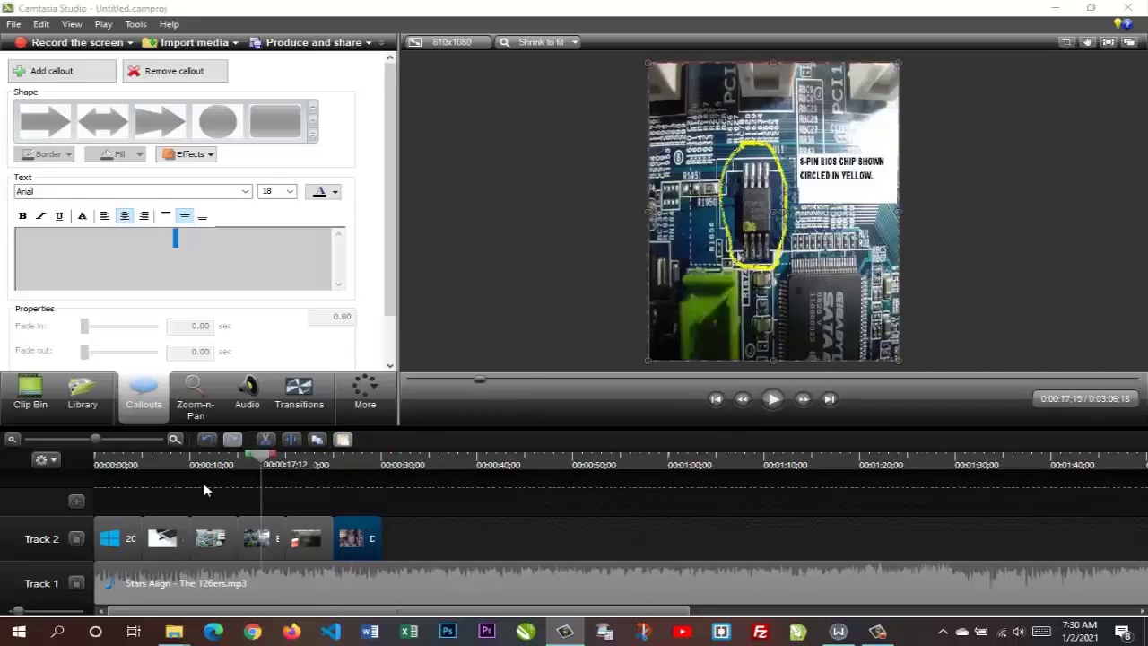
pyautogui.click(179, 489)
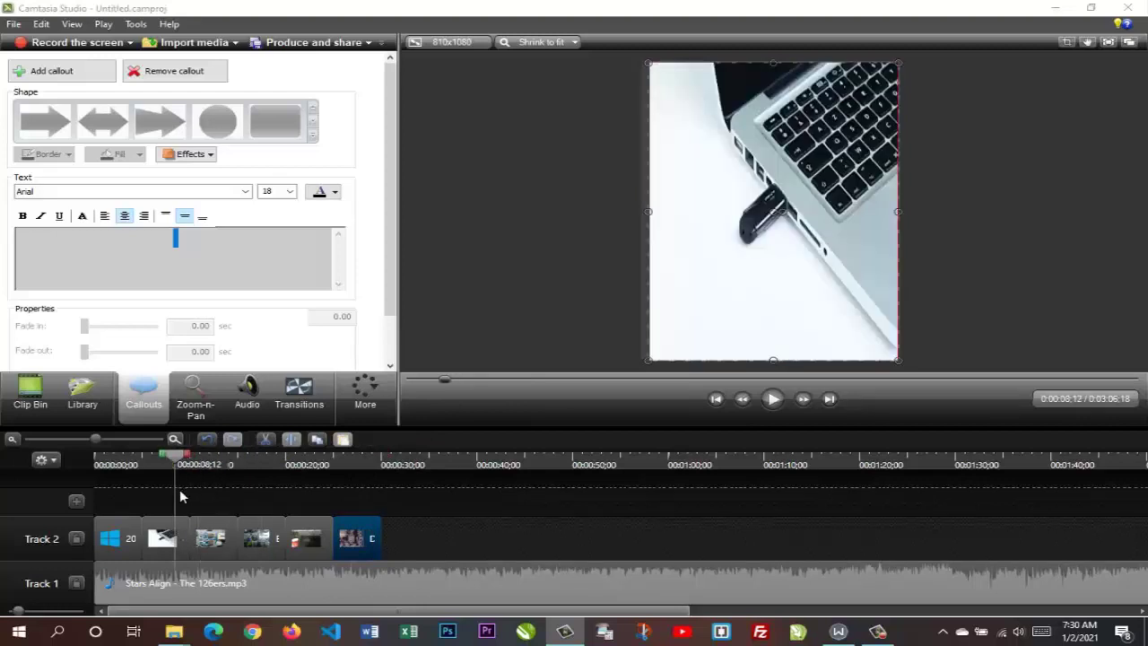
# Step: Split the Stars Align music clip on Track 1 at 30 seconds, where the last Track 2 image ends
pyautogui.click(372, 576)
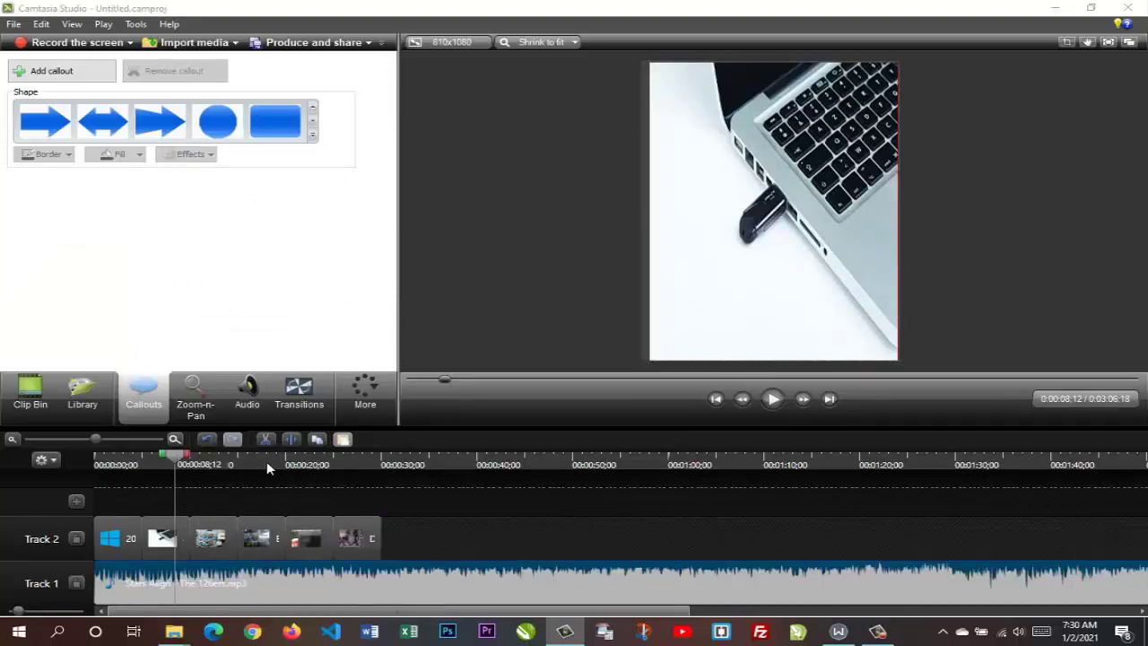
pyautogui.moveTo(267, 461); pyautogui.dragTo(386, 494)
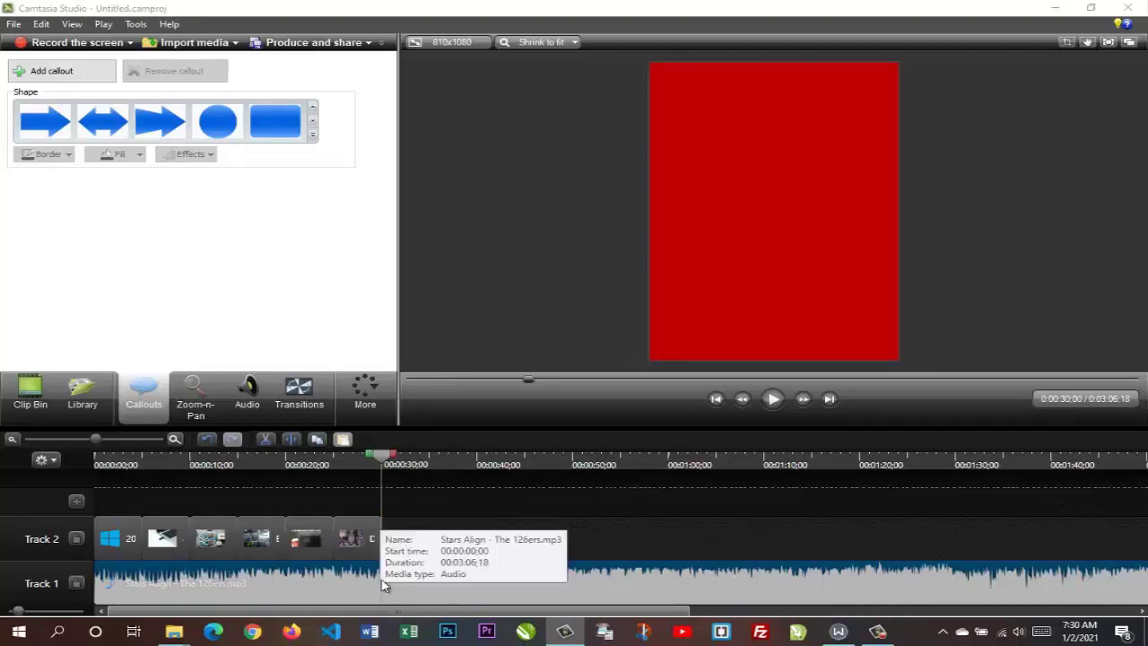
pyautogui.click(356, 538)
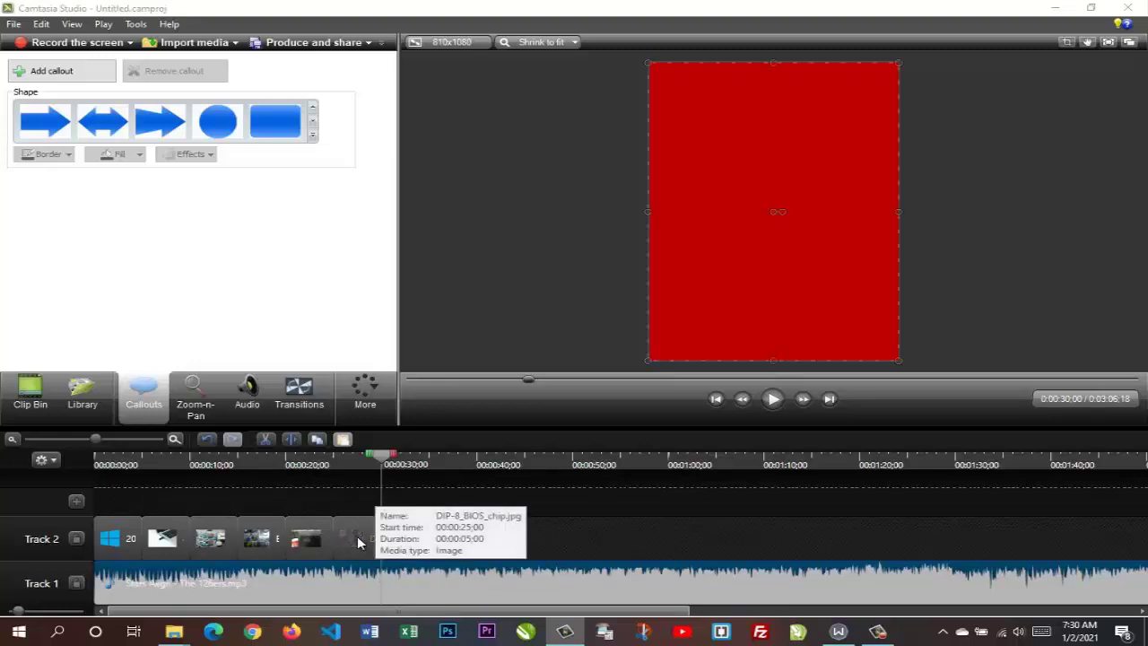
pyautogui.click(357, 537)
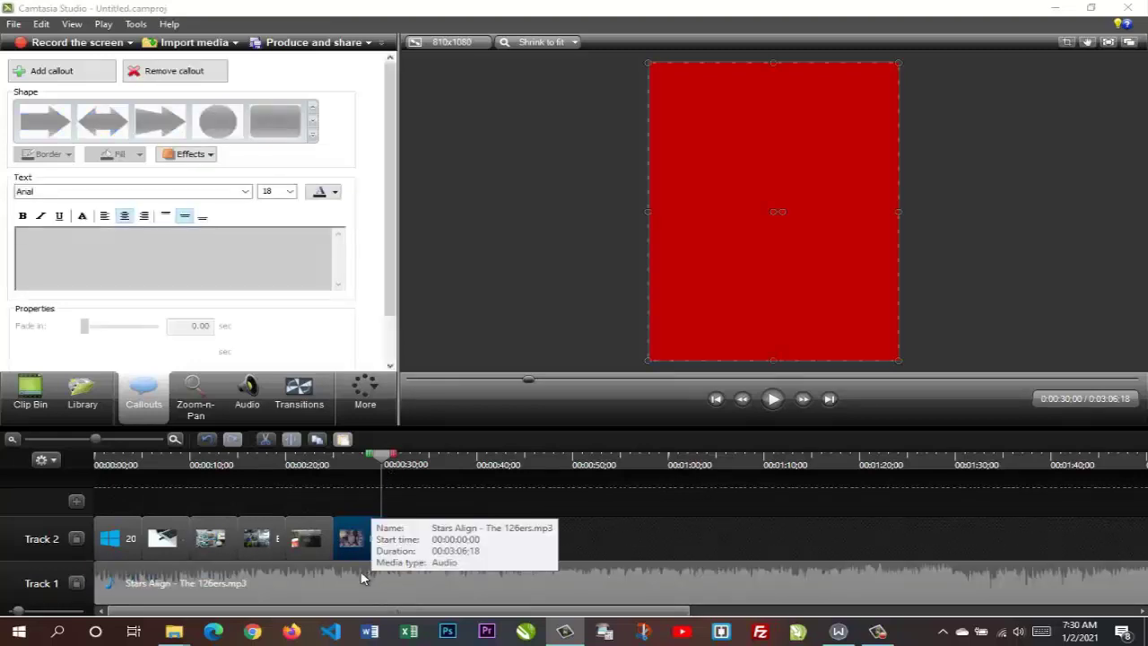
pyautogui.click(361, 577)
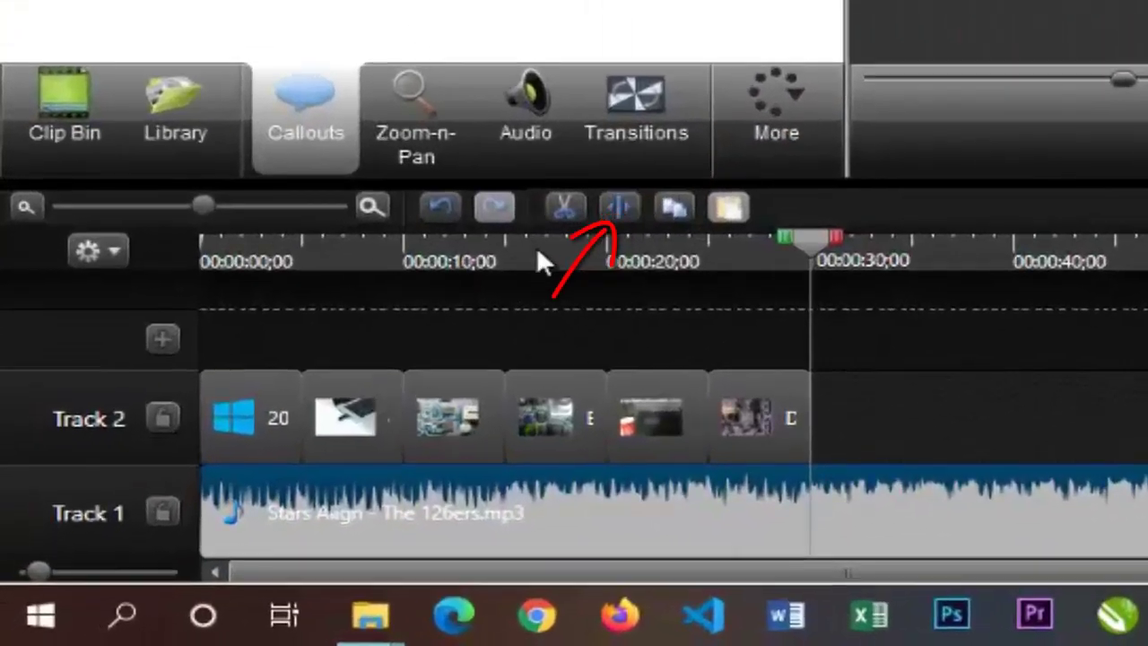
pyautogui.click(623, 208)
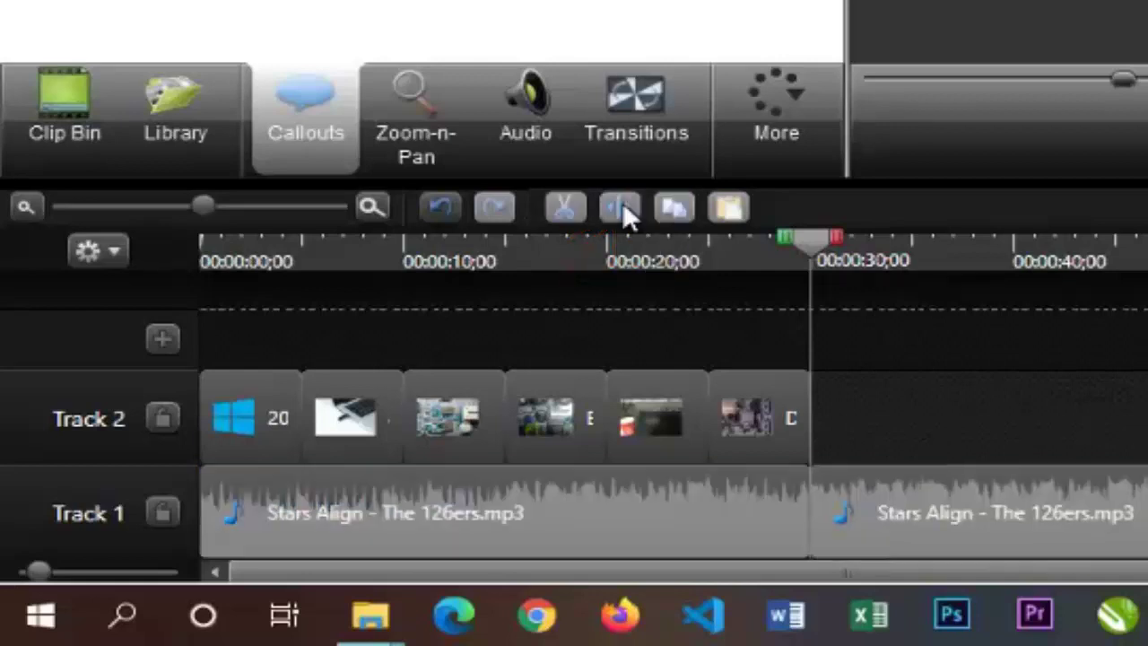
# Step: Delete the part of the Stars Align music that follows the 30-second split on Track 1
pyautogui.click(894, 500)
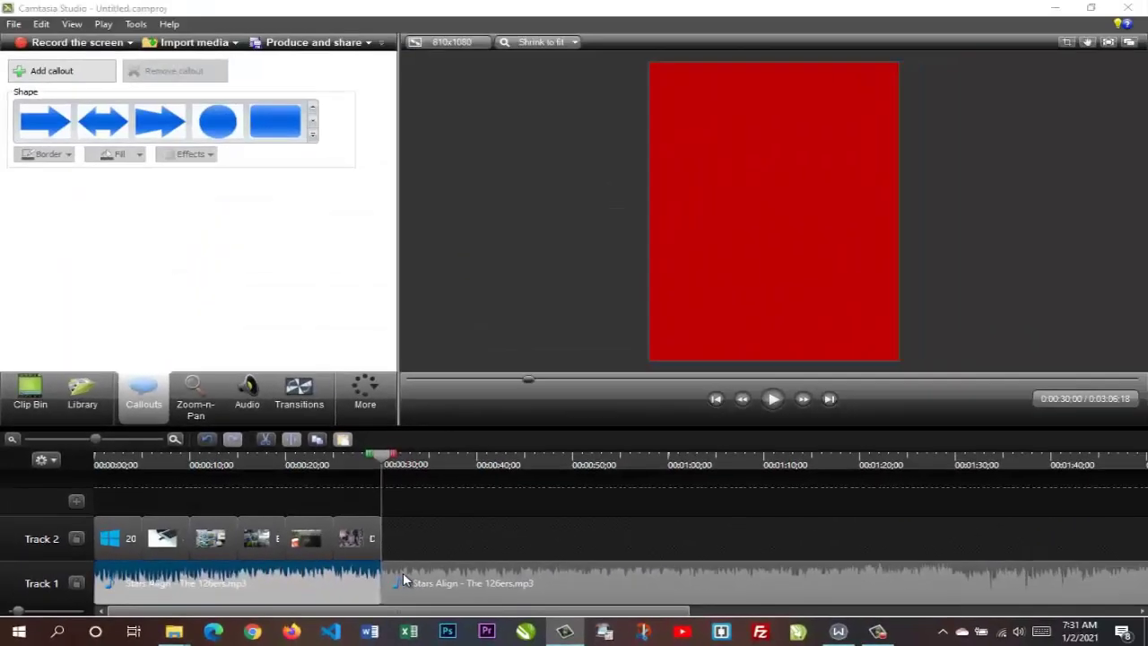
pyautogui.moveTo(456, 588); pyautogui.dragTo(510, 587)
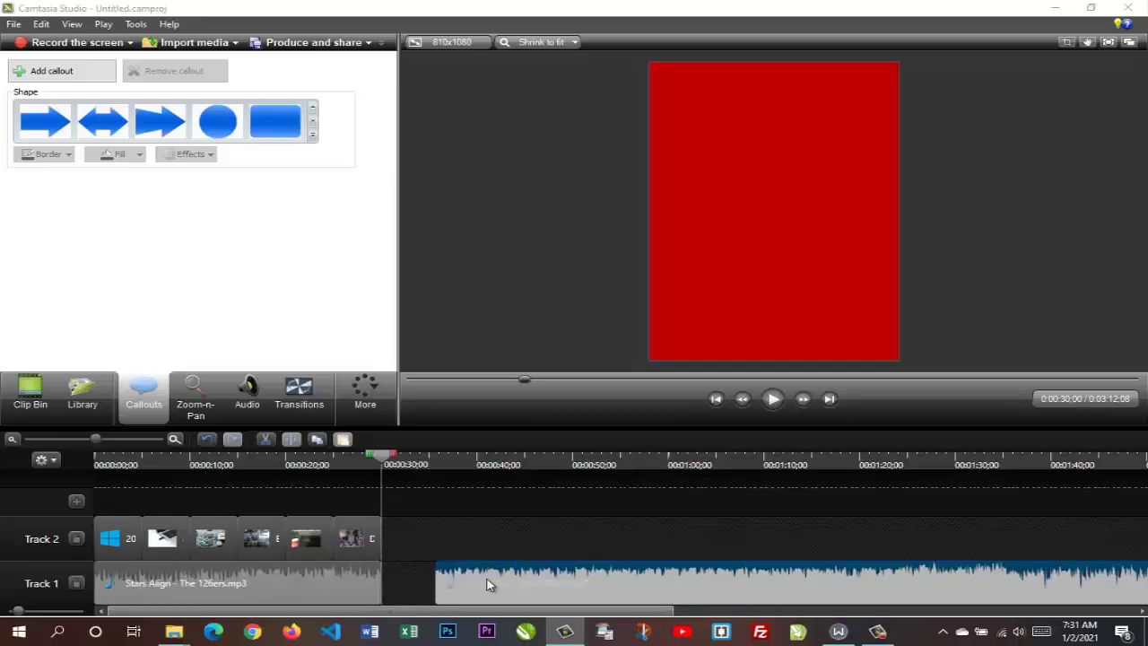
pyautogui.press('Delete')
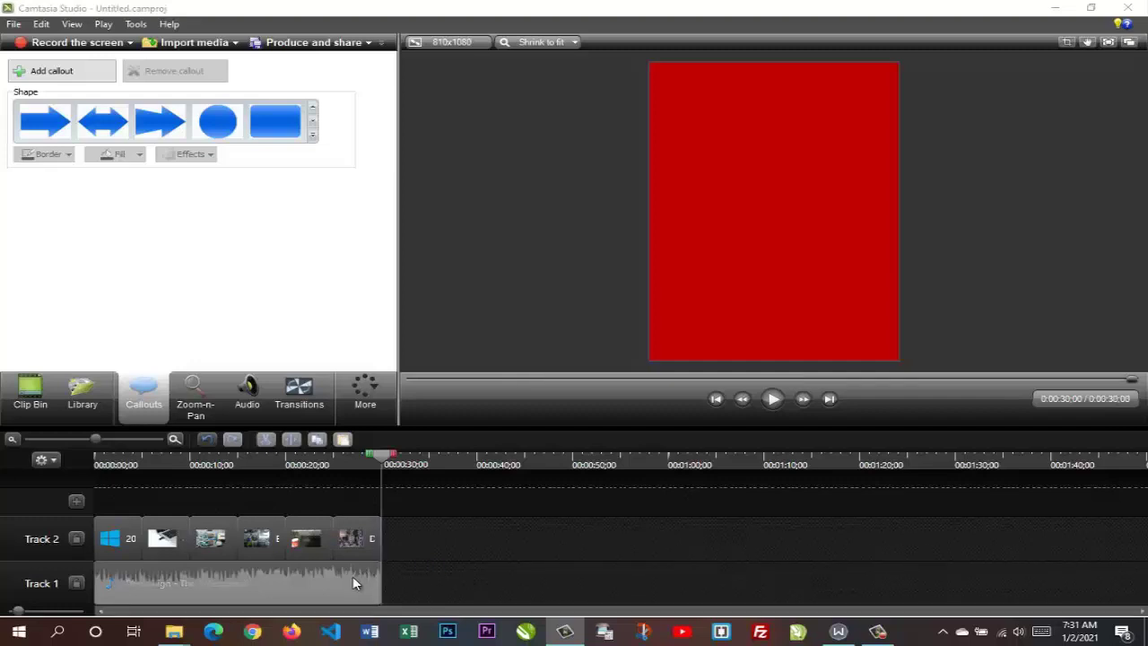
pyautogui.click(353, 575)
# Step: Add a Cube rotate transition between the Windows logo and laptop clips on Track 2 and preview it
pyautogui.moveTo(385, 457); pyautogui.dragTo(253, 459)
pyautogui.click(91, 482)
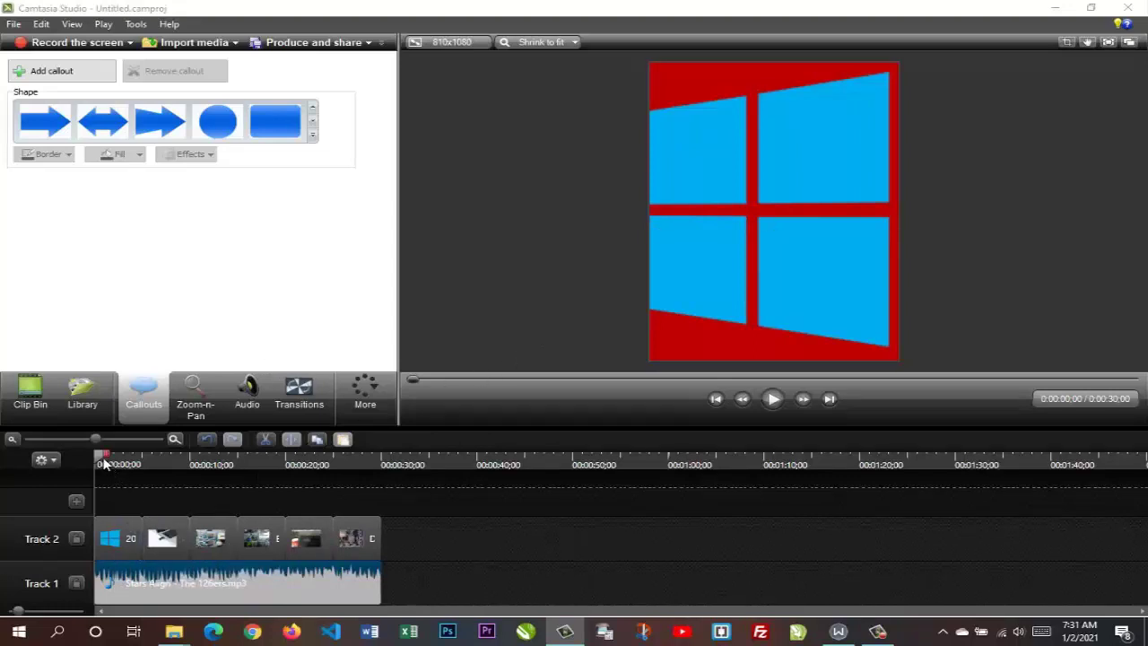
pyautogui.moveTo(124, 457)
pyautogui.mouseDown()
pyautogui.moveTo(156, 461)
pyautogui.moveTo(131, 469)
pyautogui.mouseUp()
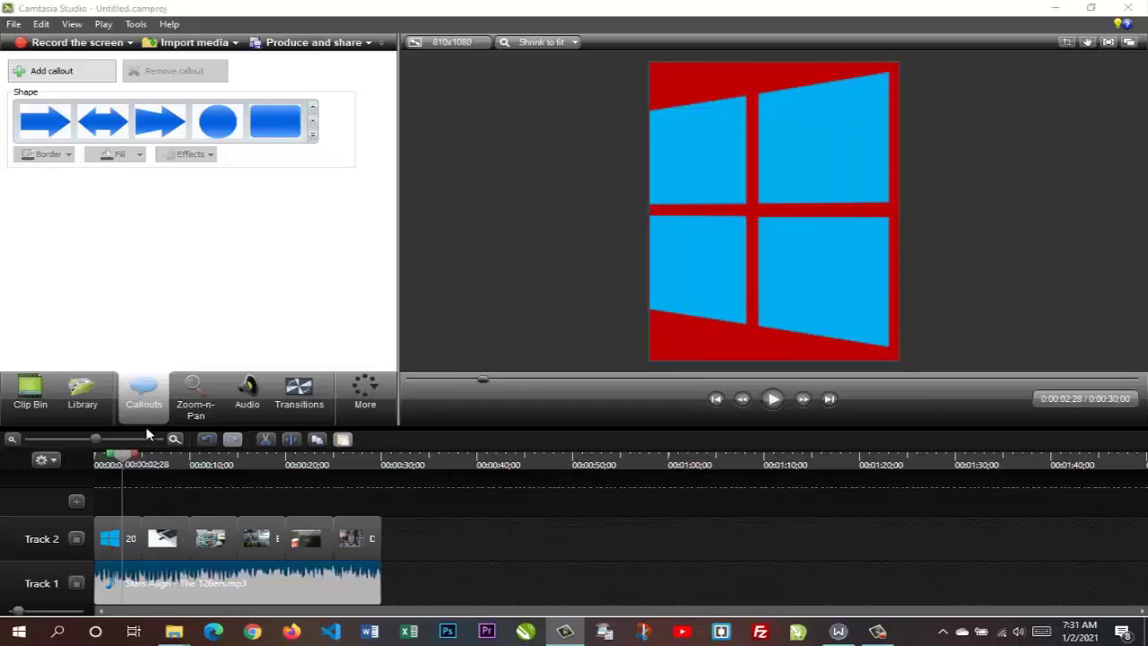
pyautogui.click(306, 400)
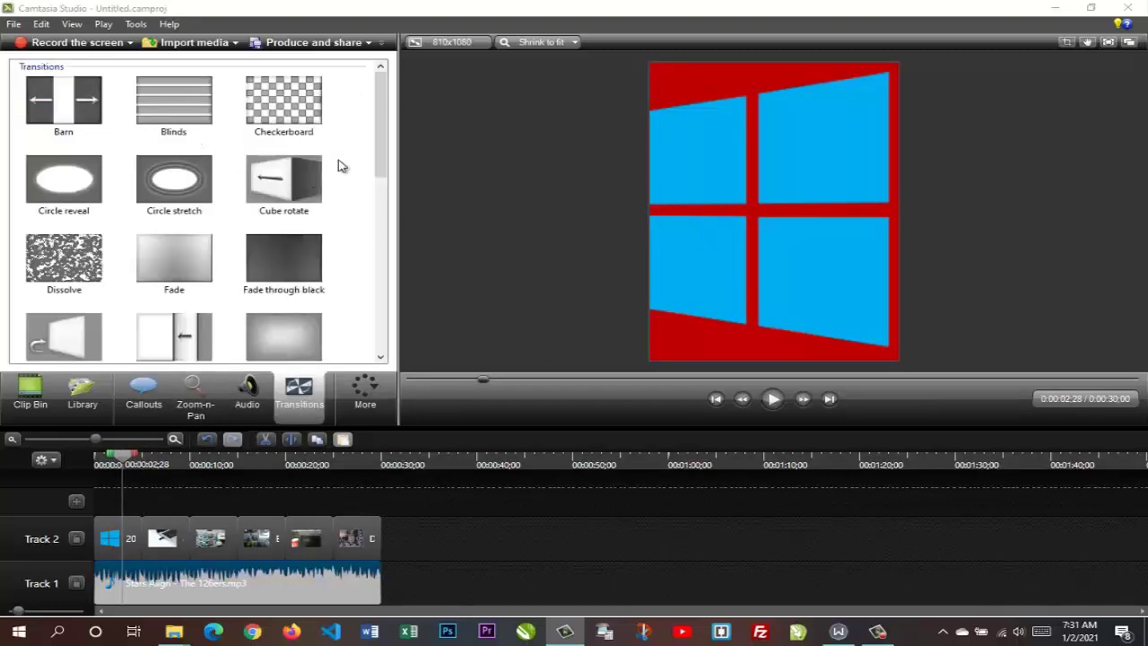
pyautogui.moveTo(382, 154)
pyautogui.mouseDown()
pyautogui.moveTo(377, 182)
pyautogui.moveTo(378, 150)
pyautogui.mouseUp()
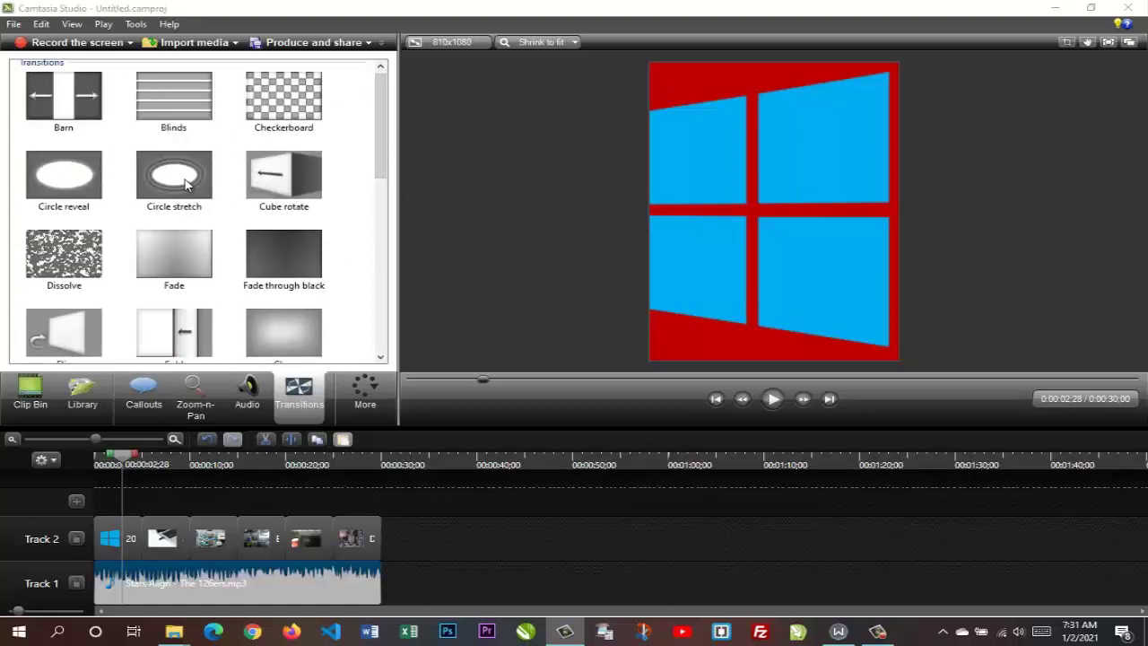
pyautogui.click(287, 179)
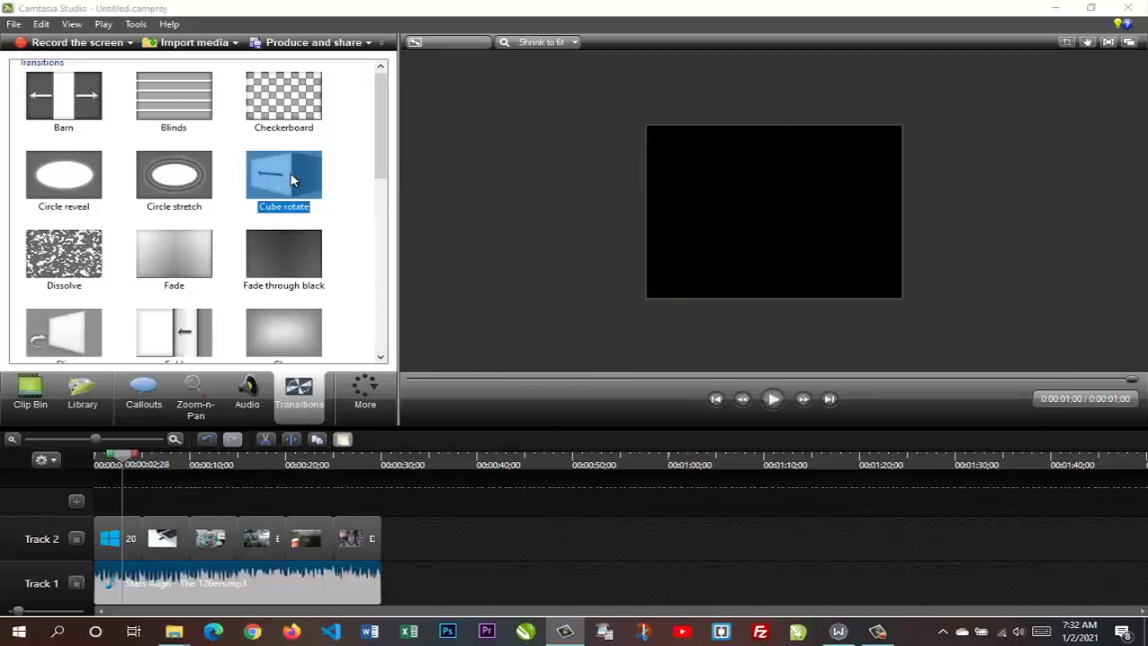
pyautogui.moveTo(296, 172); pyautogui.dragTo(139, 536)
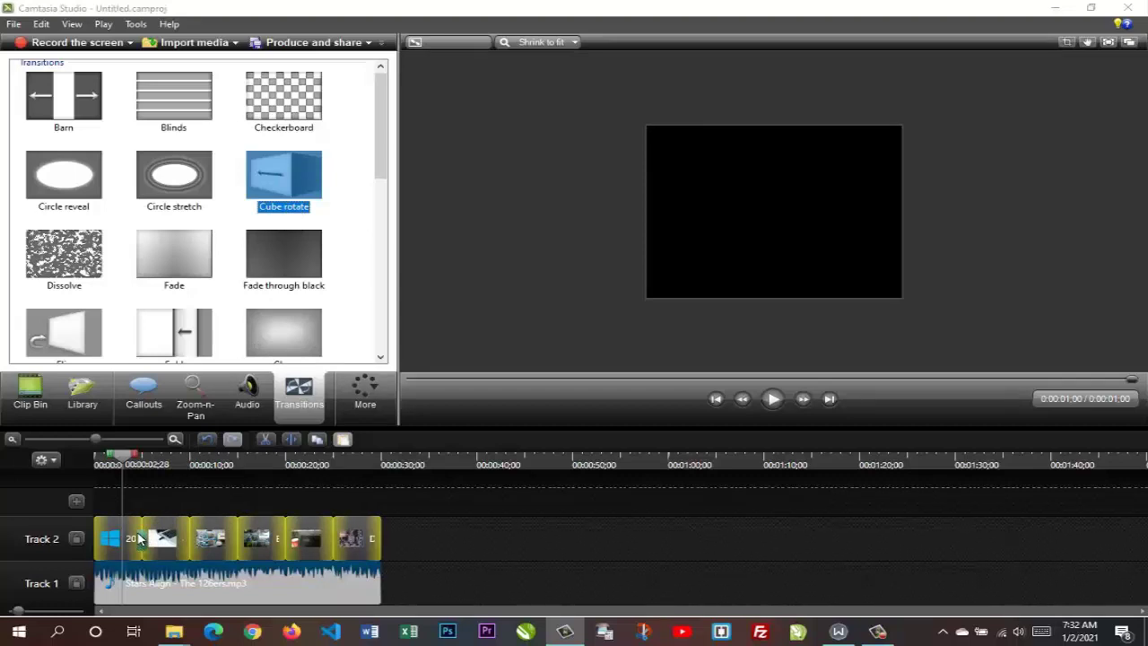
pyautogui.moveTo(200, 515); pyautogui.dragTo(192, 511)
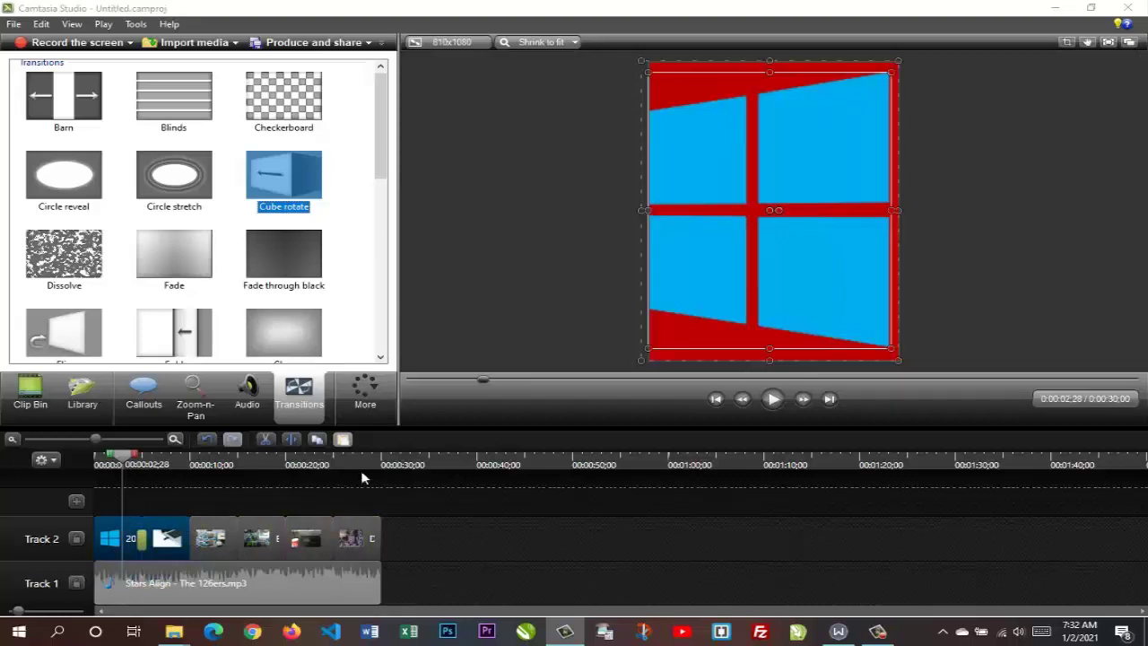
pyautogui.click(772, 398)
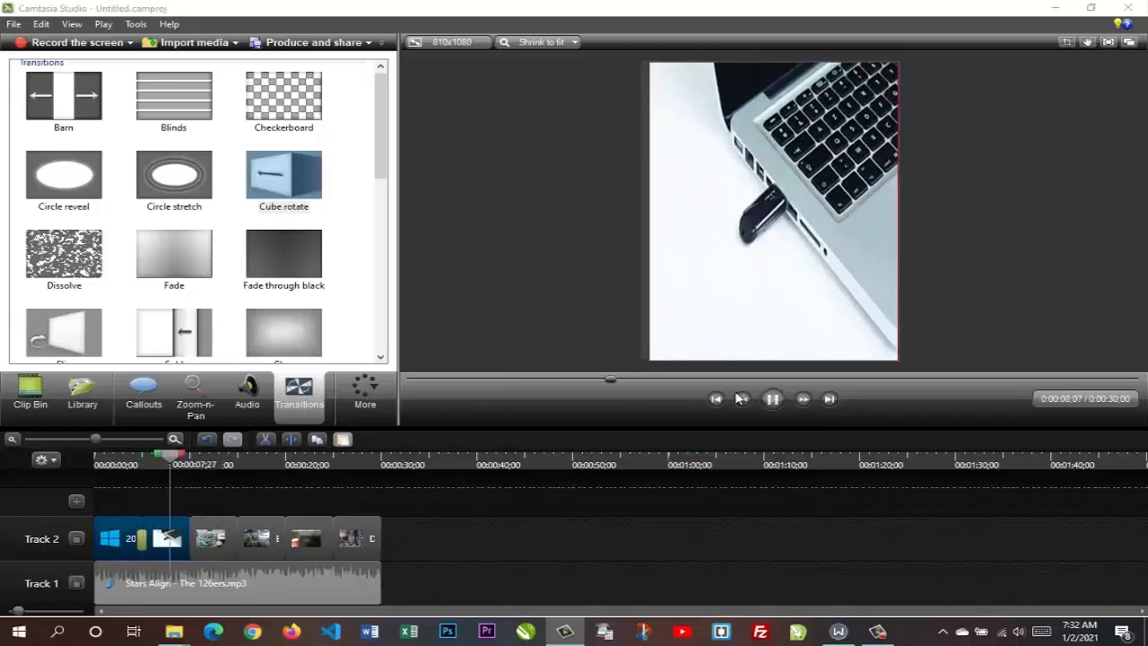
pyautogui.click(652, 380)
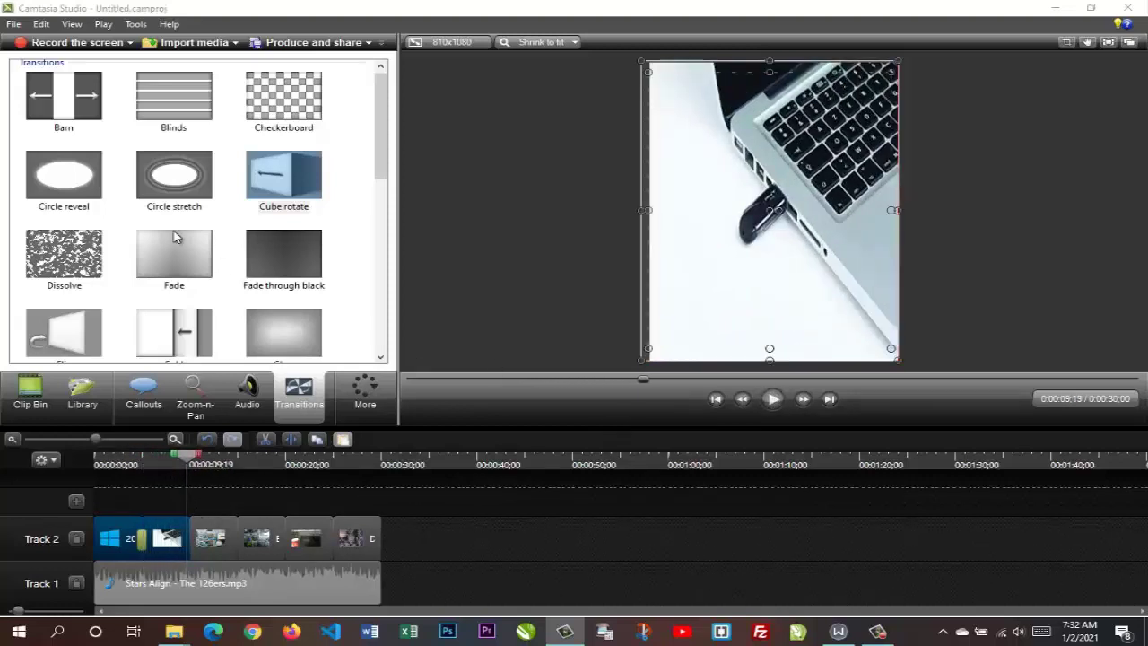
# Step: Add transitions to the remaining four Track 2 joins, starting with Circle reveal and ending with Checkerboard and Dissolve, and preview the video from the start
pyautogui.moveTo(78, 184); pyautogui.dragTo(226, 499)
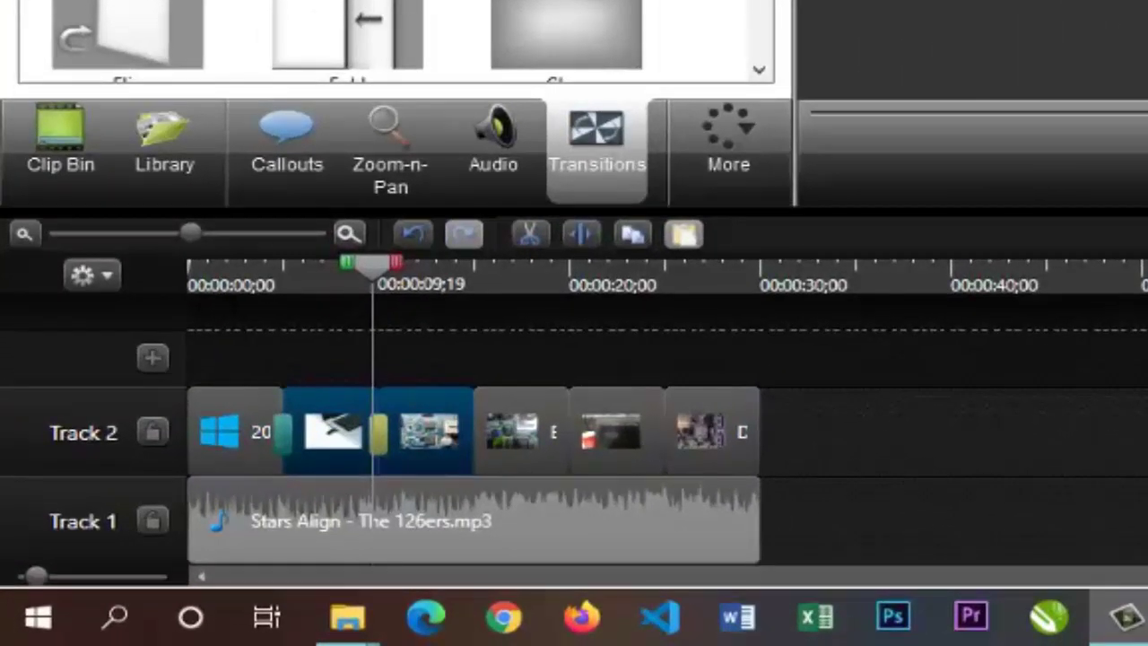
pyautogui.moveTo(538, 36); pyautogui.dragTo(465, 418)
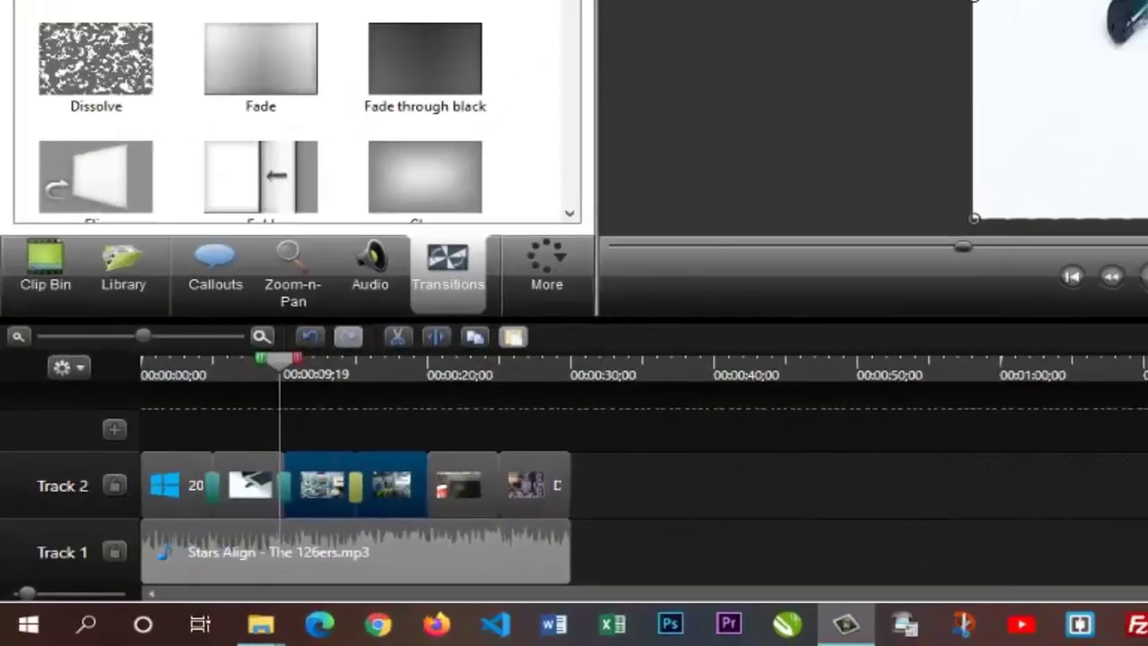
pyautogui.moveTo(281, 115); pyautogui.dragTo(288, 534)
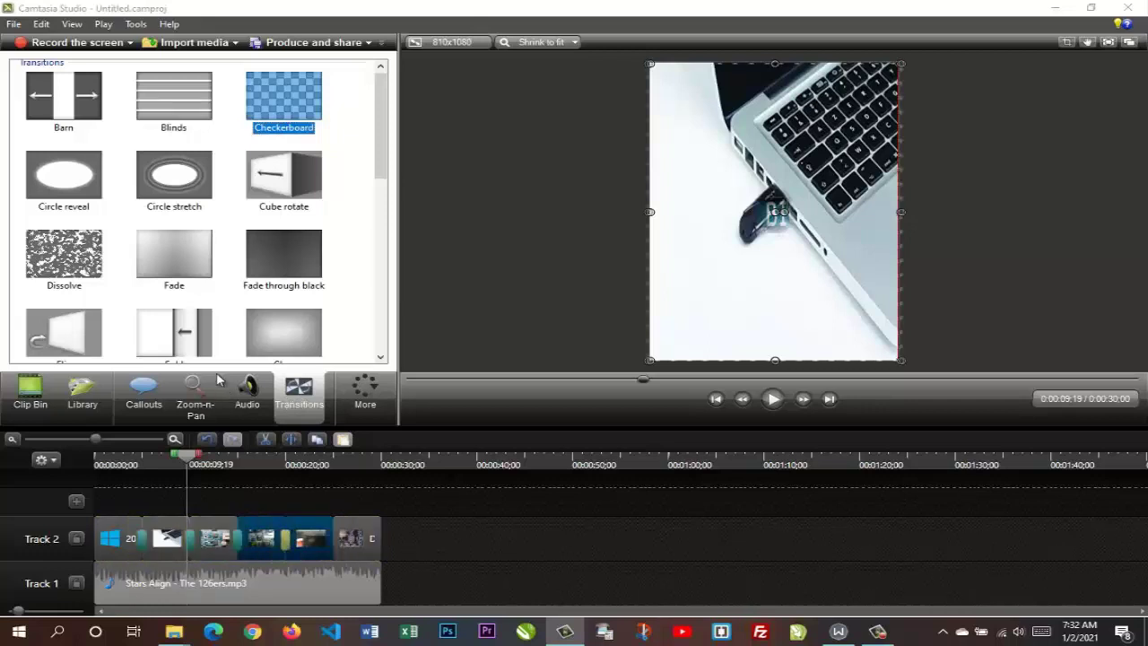
pyautogui.moveTo(60, 254); pyautogui.dragTo(332, 536)
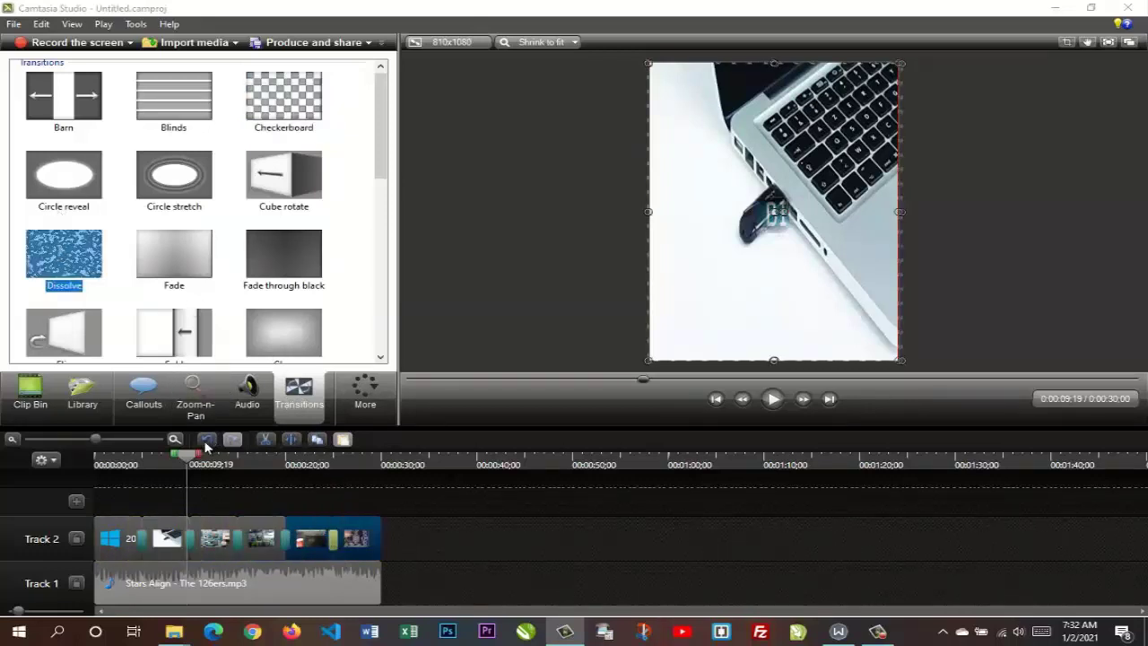
pyautogui.moveTo(191, 457); pyautogui.dragTo(79, 473)
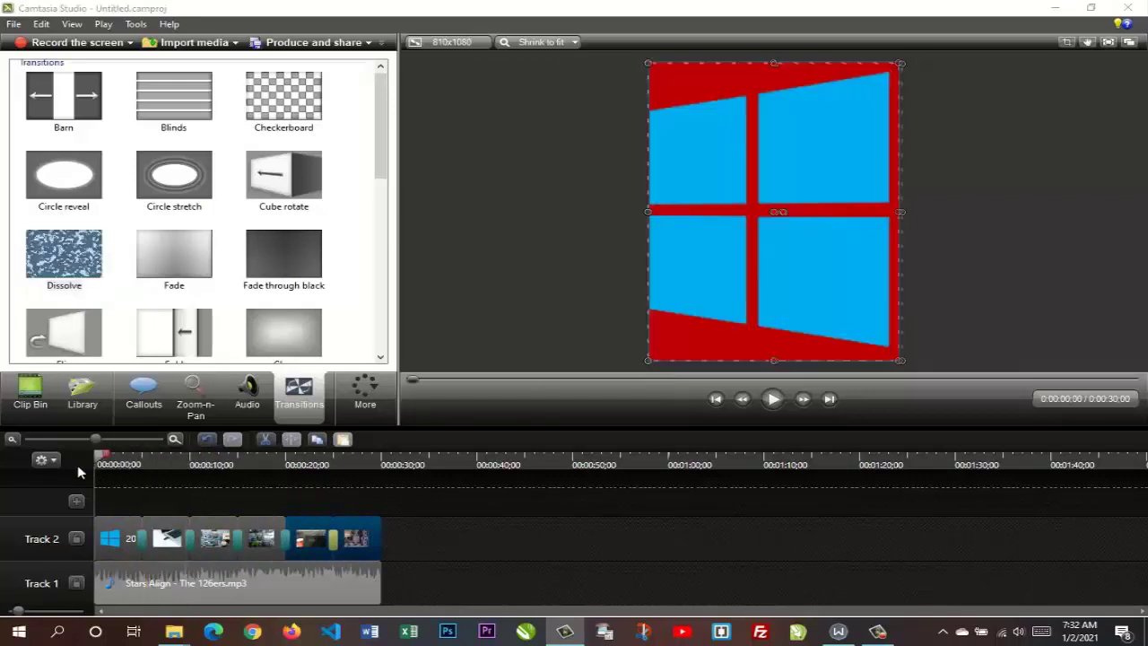
pyautogui.click(774, 399)
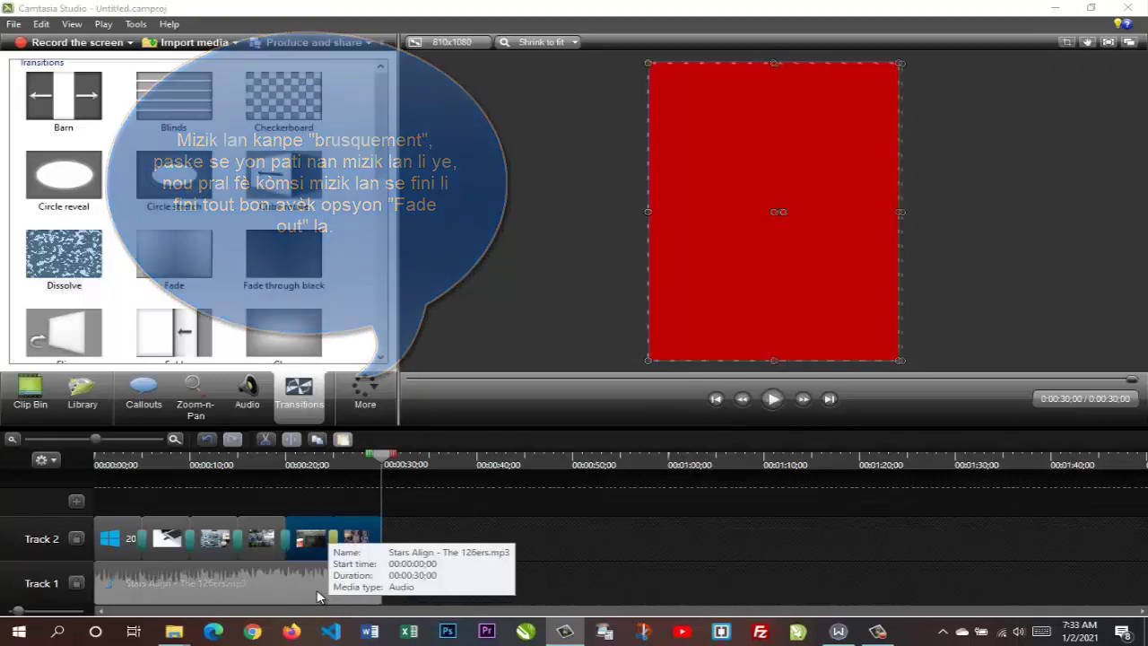
# Step: Apply a fade-out to the end of the Stars Align music clip on Track 1
pyautogui.click(318, 597)
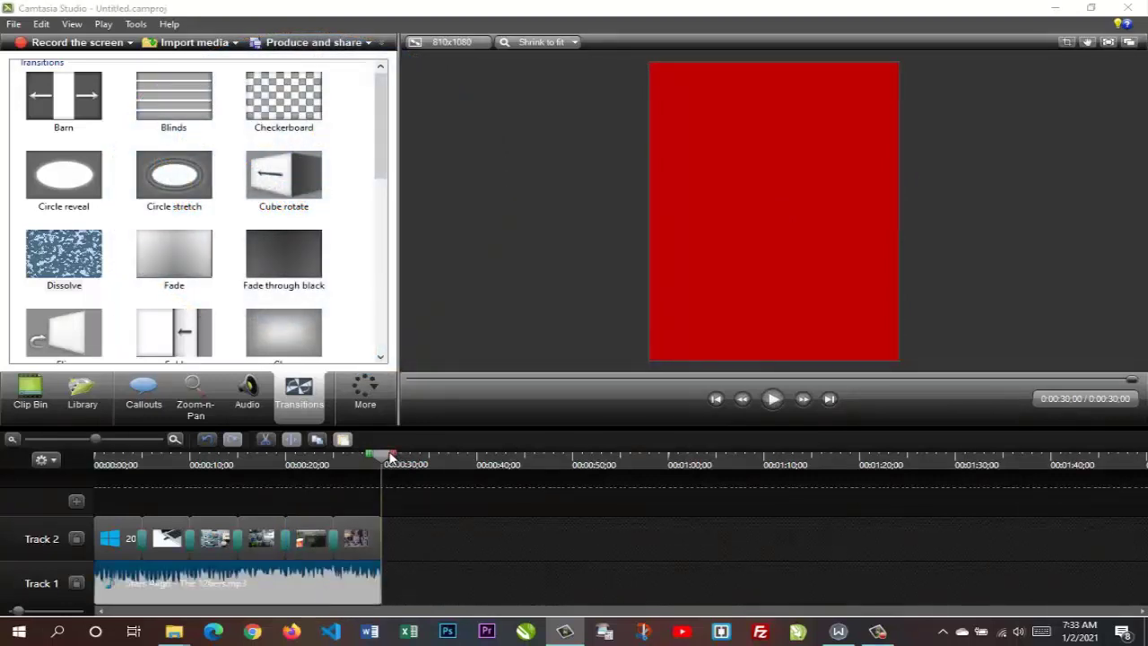
pyautogui.moveTo(358, 459); pyautogui.dragTo(350, 459)
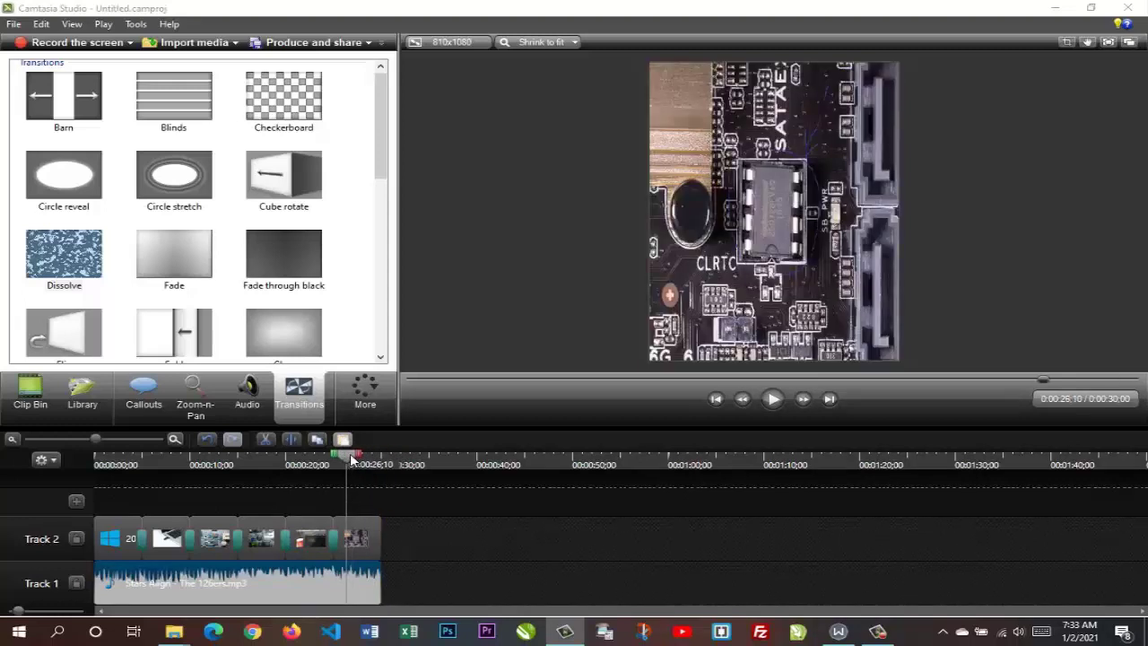
pyautogui.moveTo(339, 459); pyautogui.dragTo(337, 459)
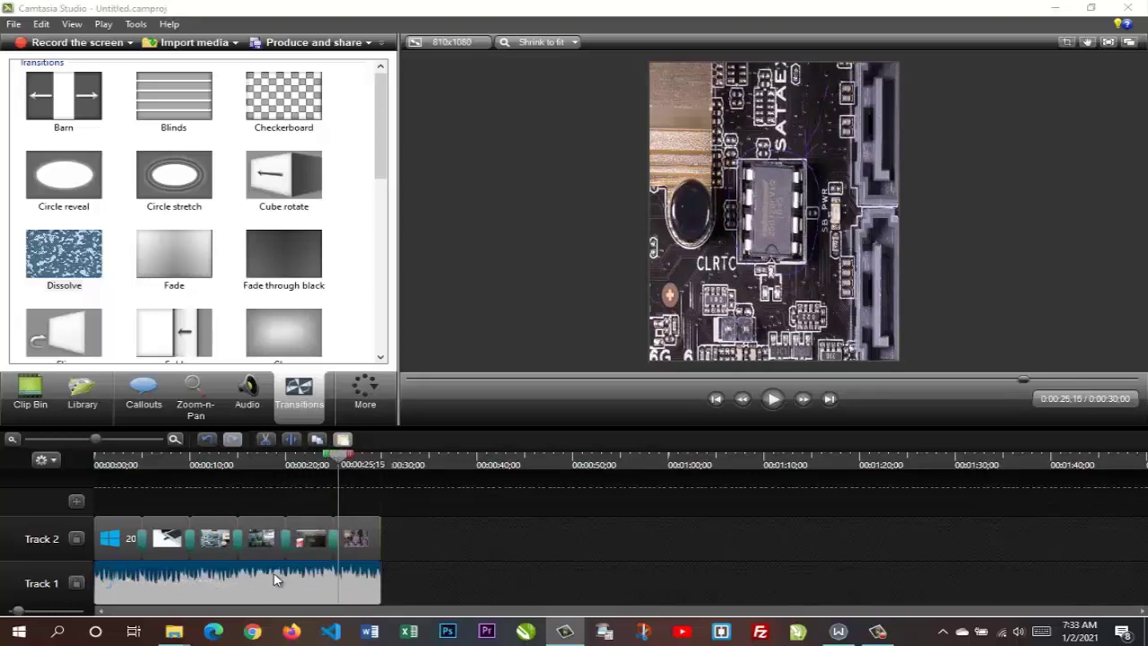
pyautogui.click(247, 398)
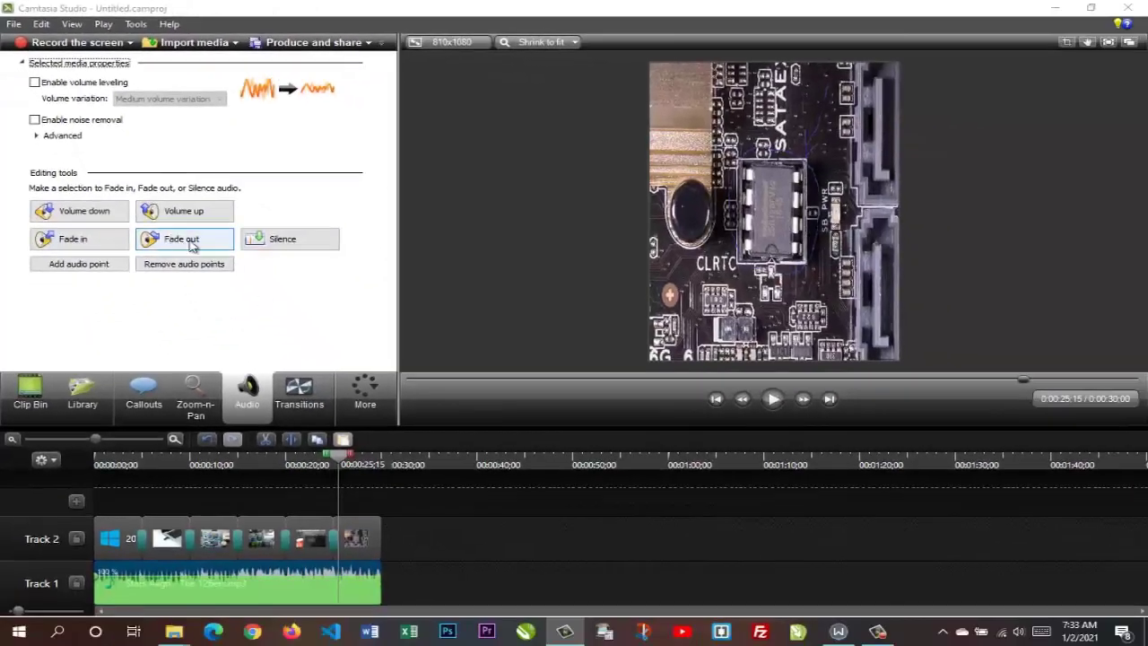
pyautogui.click(191, 244)
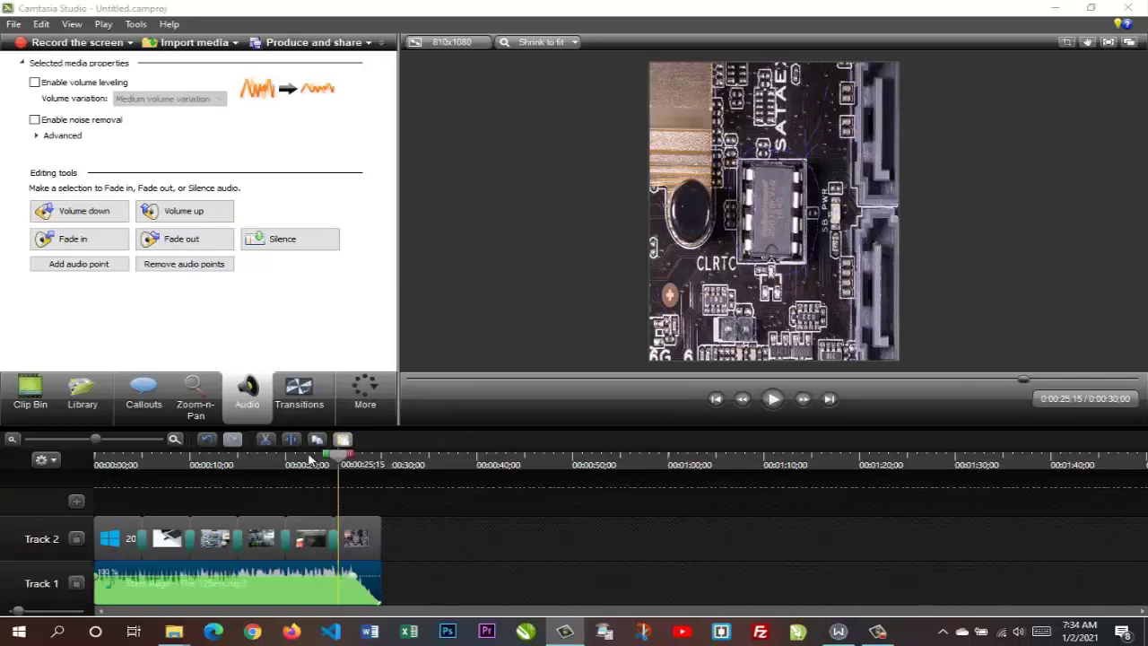
# Step: Play the end of the timeline to check the music's fade-out, and replay the video from the start
pyautogui.moveTo(341, 458); pyautogui.dragTo(311, 457)
pyautogui.press('space')
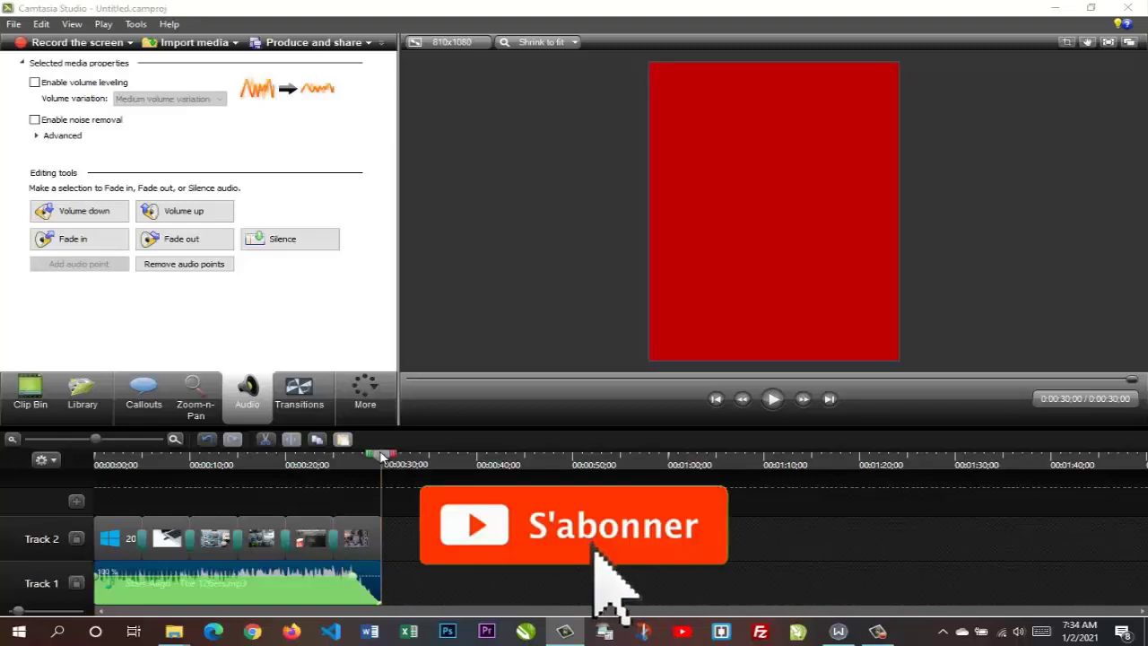
pyautogui.moveTo(365, 458); pyautogui.dragTo(350, 458)
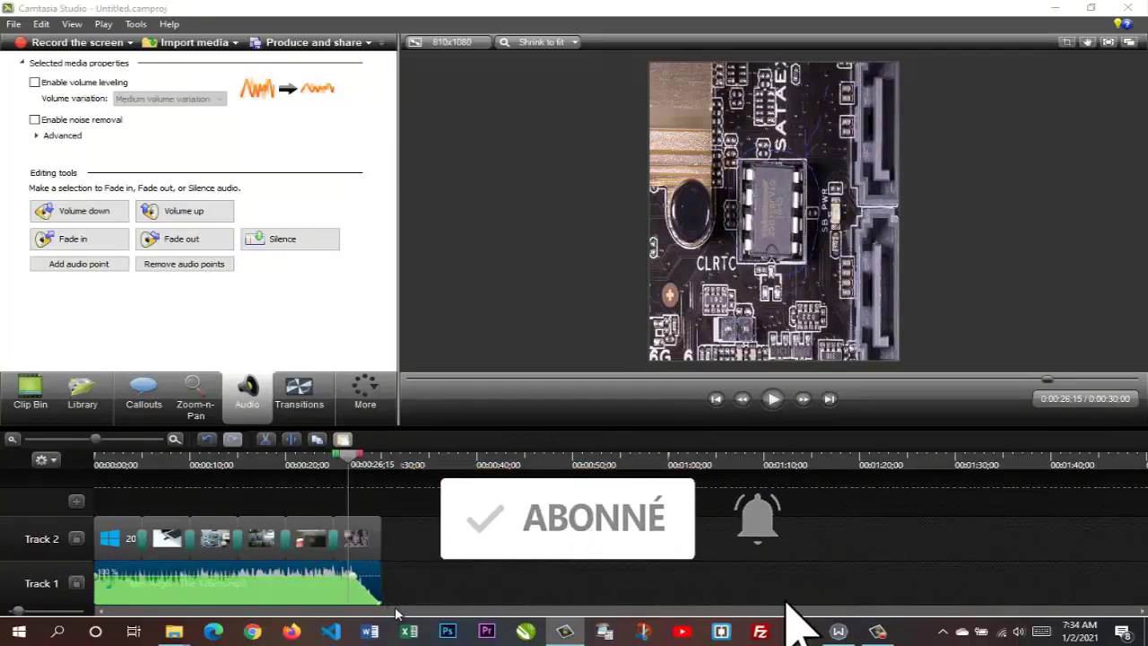
pyautogui.click(289, 463)
pyautogui.moveTo(903, 379); pyautogui.dragTo(414, 379)
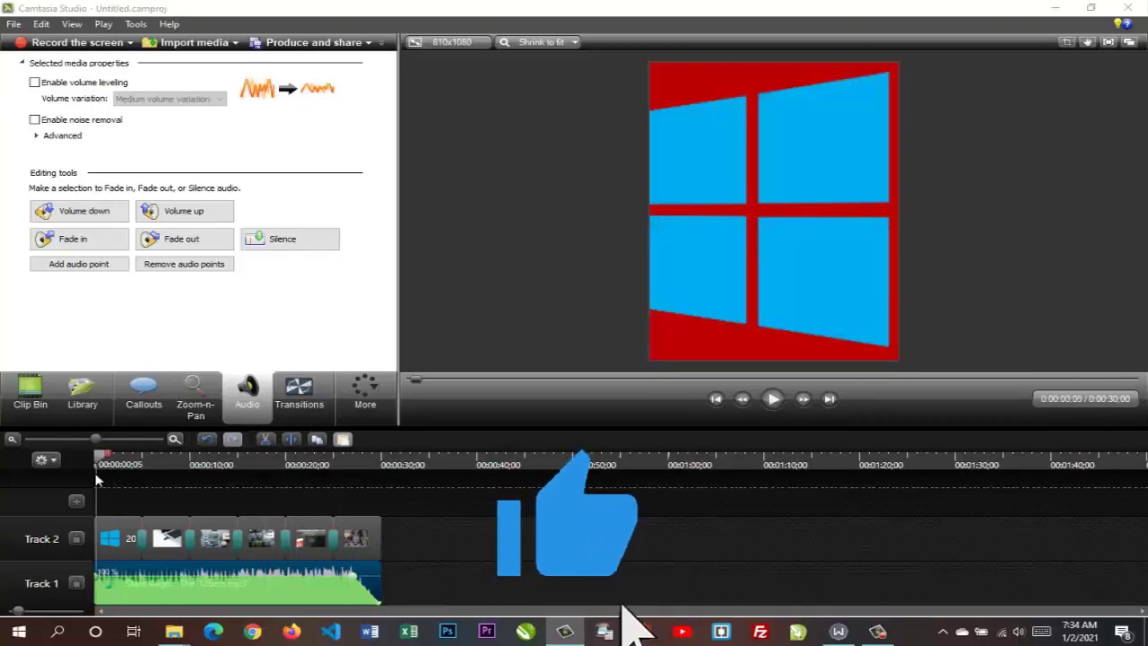
pyautogui.click(773, 399)
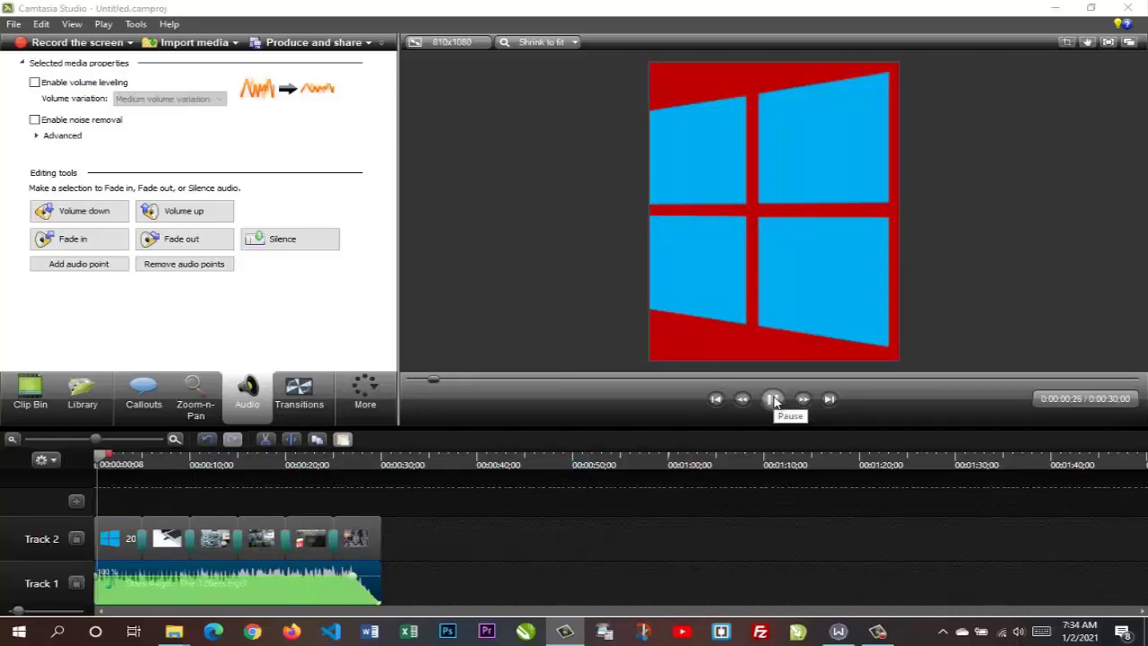